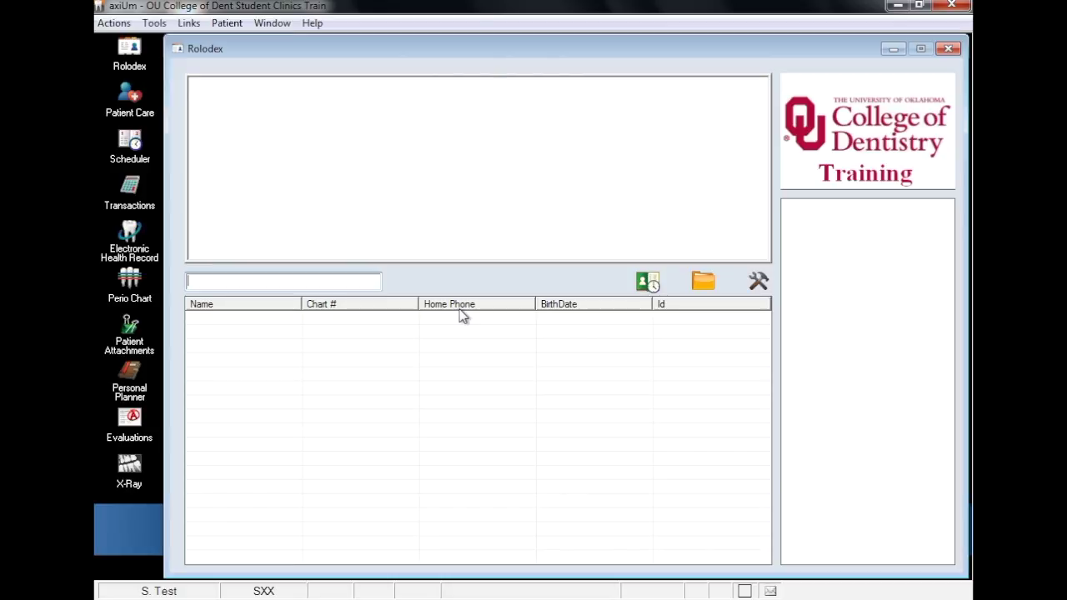
Look up the demo patient in the Rolodex and open their Electronic Health Record chart.
type("von")
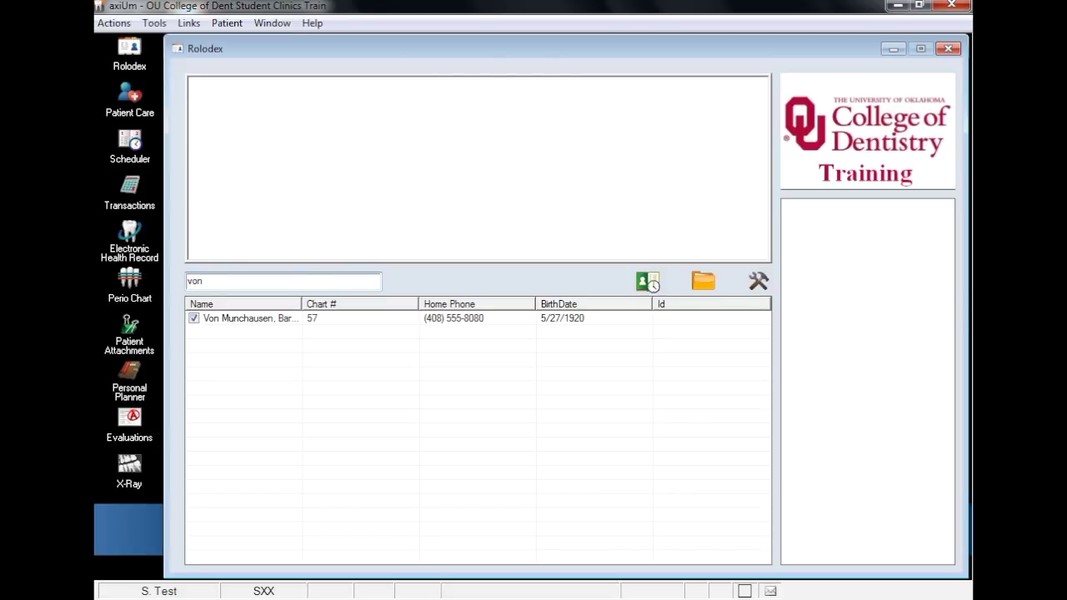
left_click(291, 321)
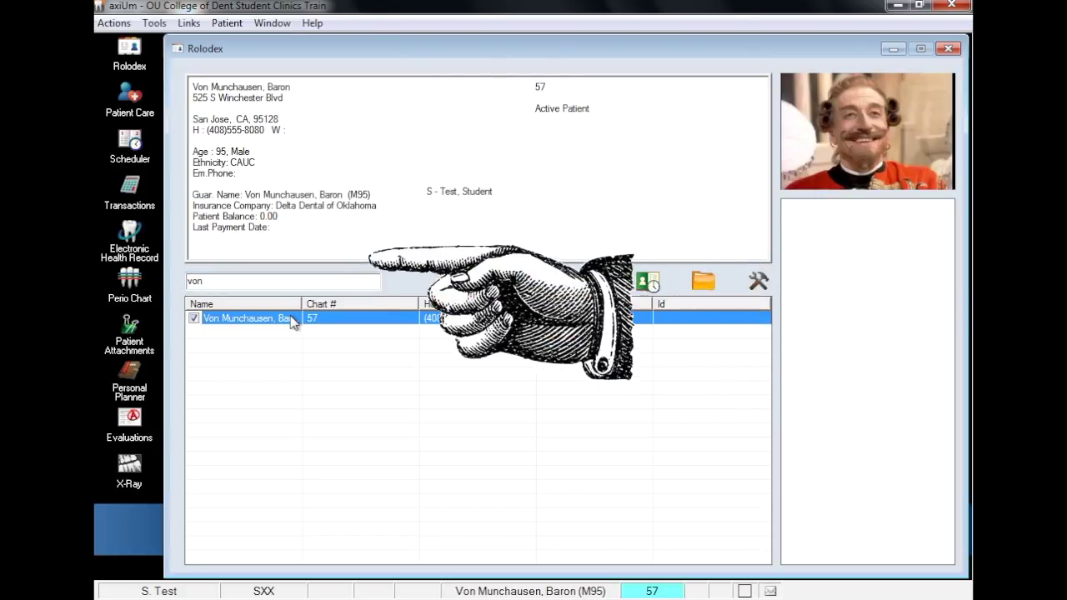
left_click(132, 241)
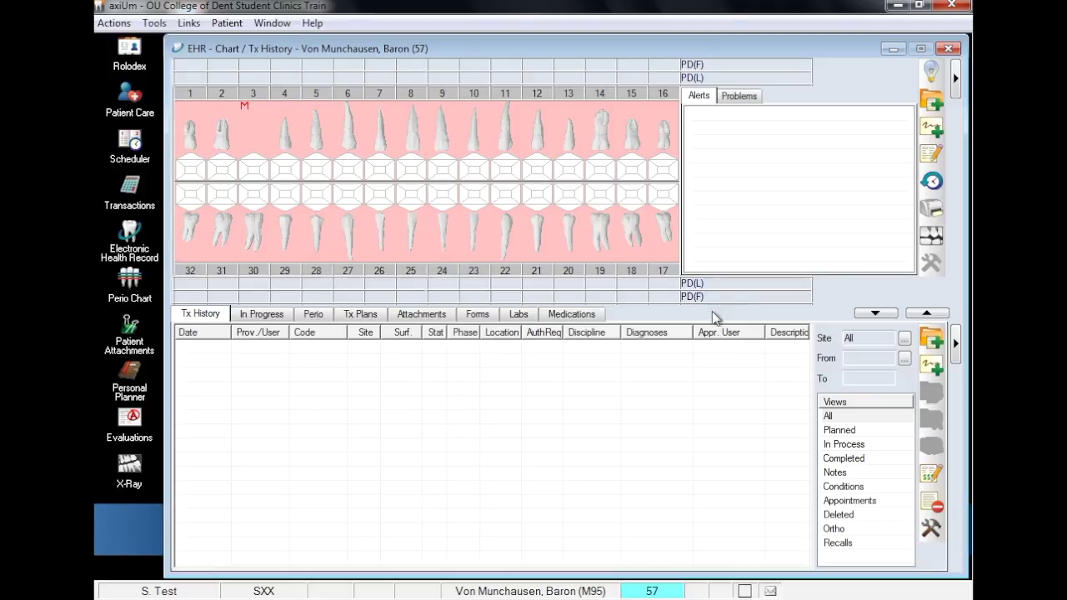
Add a planned D6242 porcelain-fused-to-noble-metal pontic on tooth 3 from the Fixed Prosth. codes.
left_click(934, 340)
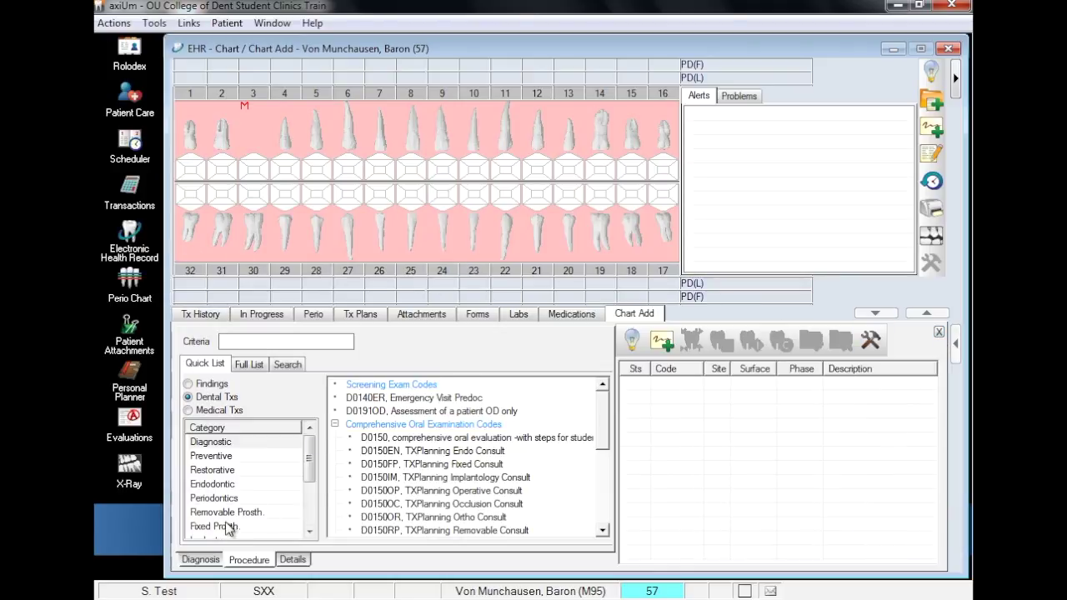
left_click(227, 526)
scroll(599, 440, "up", 4)
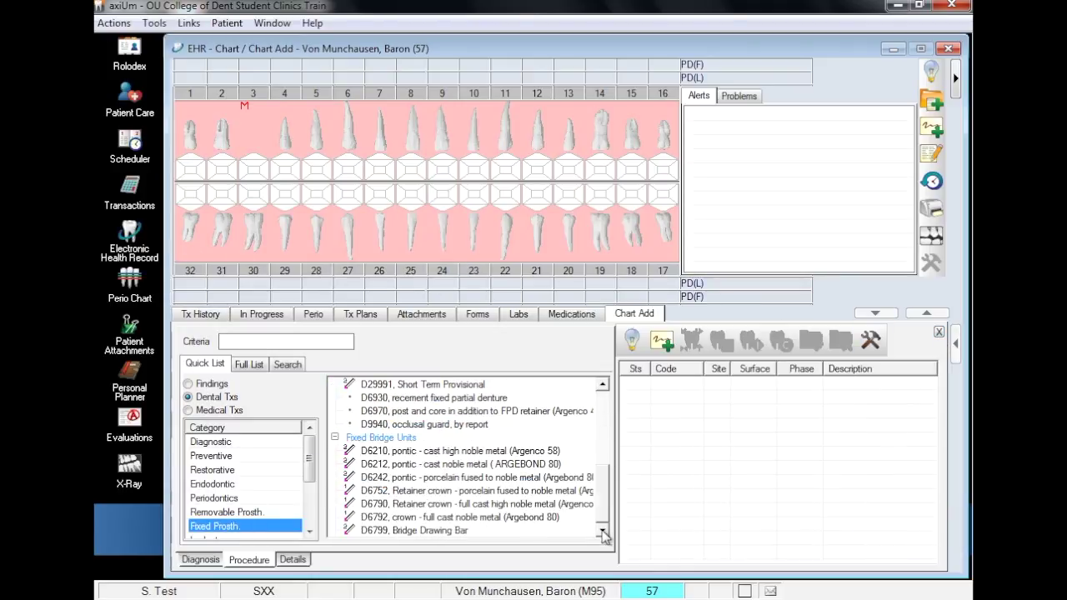
left_click(471, 480)
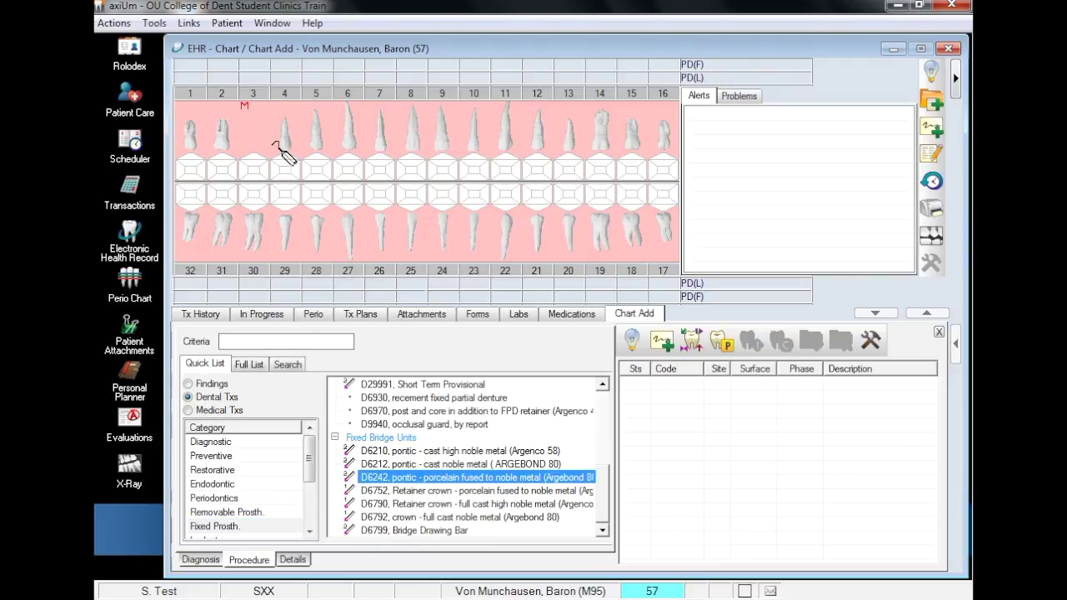
left_click(264, 94)
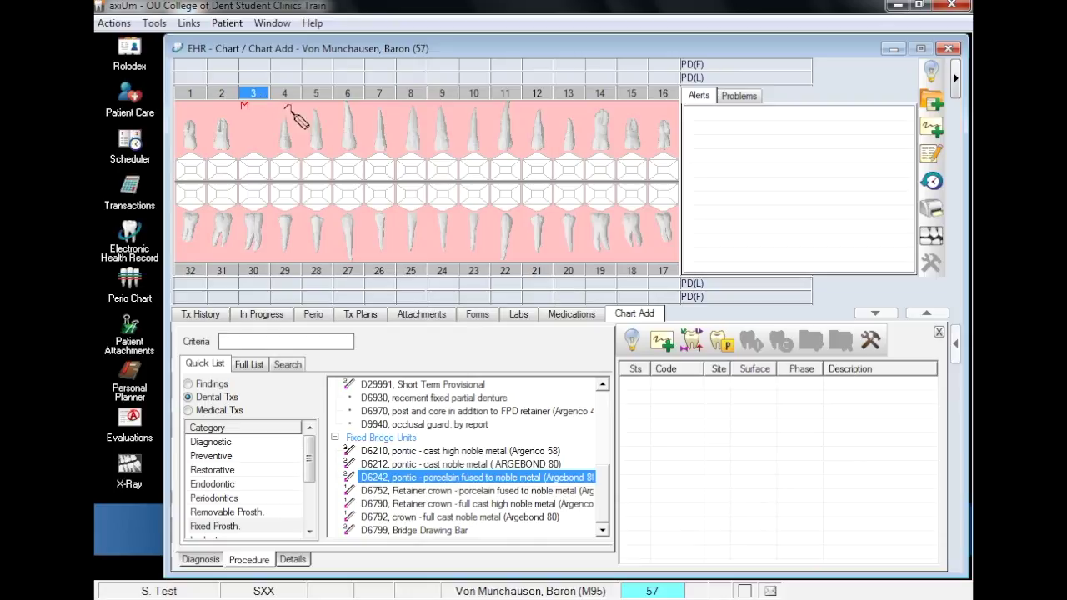
left_click(722, 342)
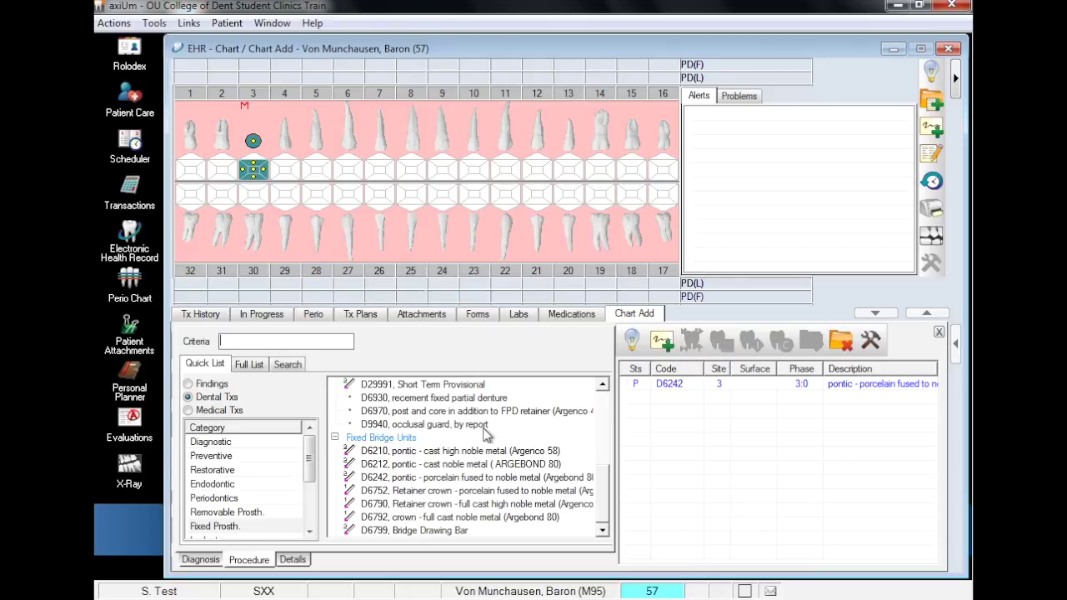
left_click(404, 492)
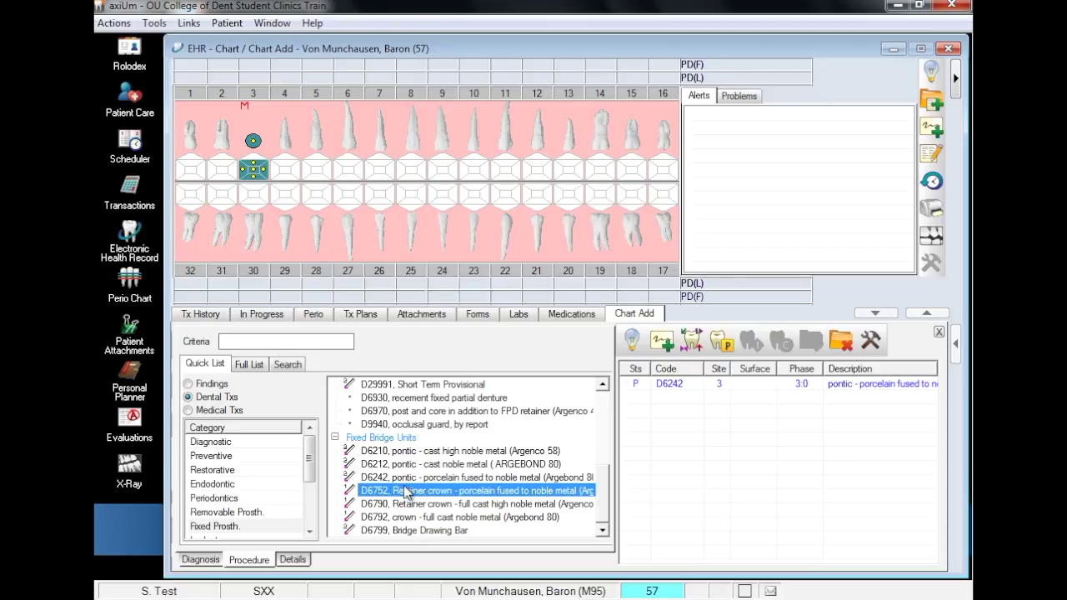
Plan D6752 retainer crowns on teeth 2 and 4, accepting an LD6752 lab procedure for each.
left_click(235, 95)
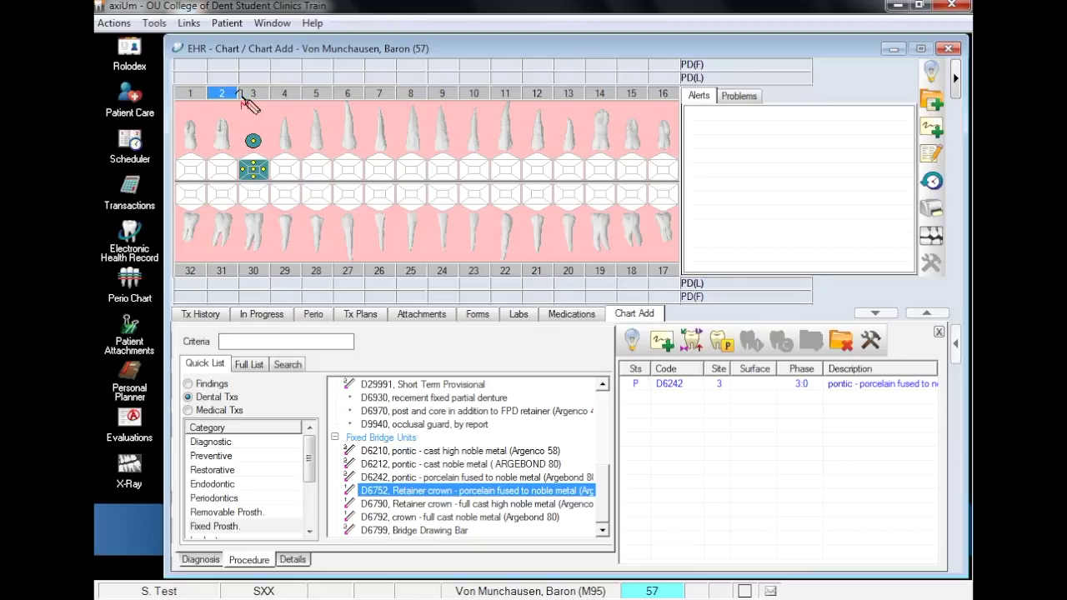
left_click(286, 94)
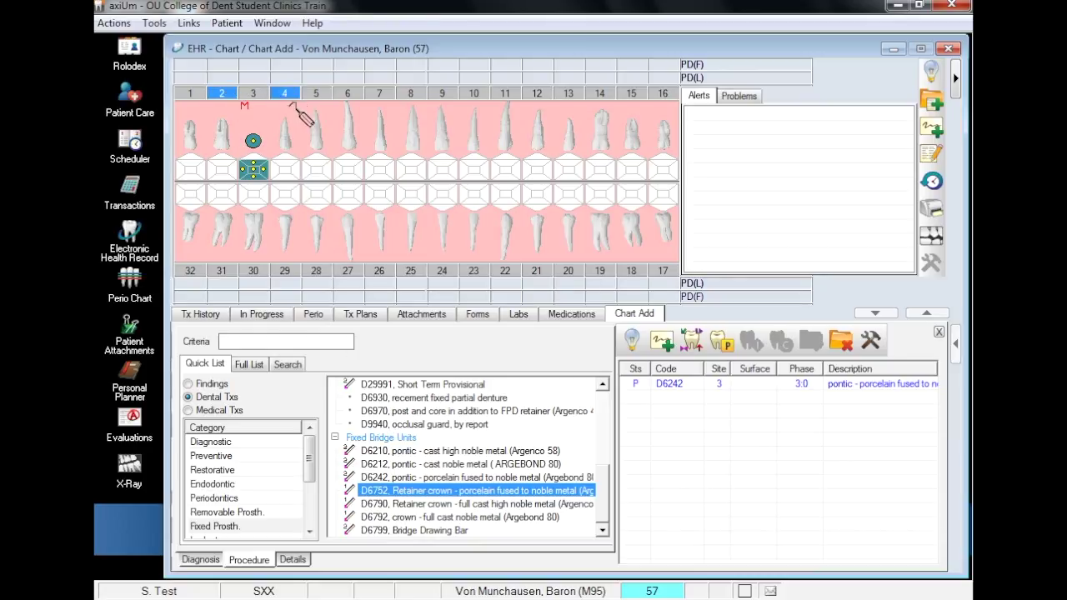
left_click(723, 342)
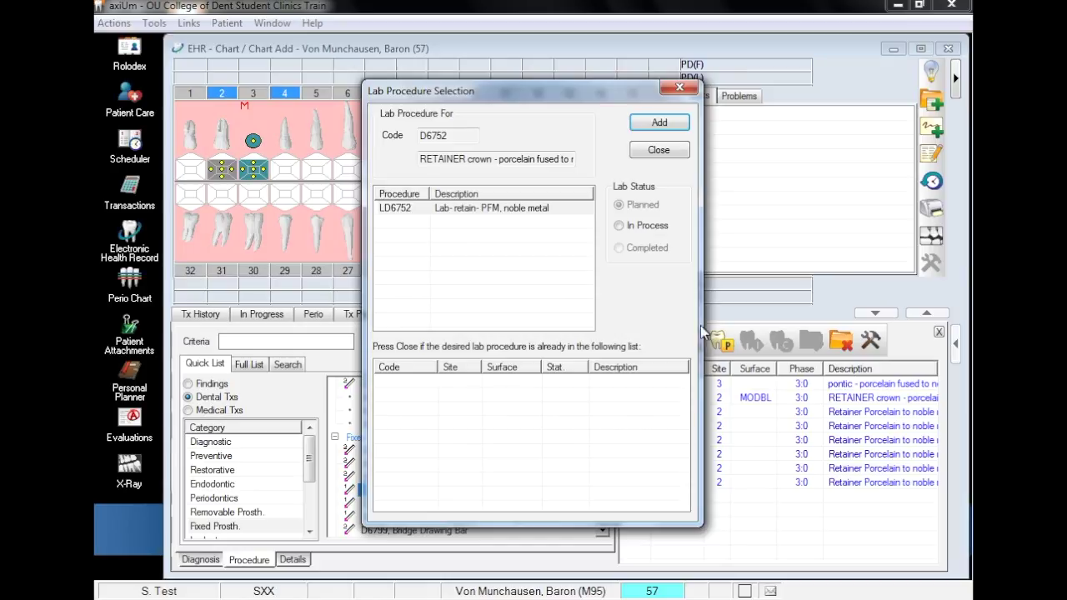
left_click(665, 125)
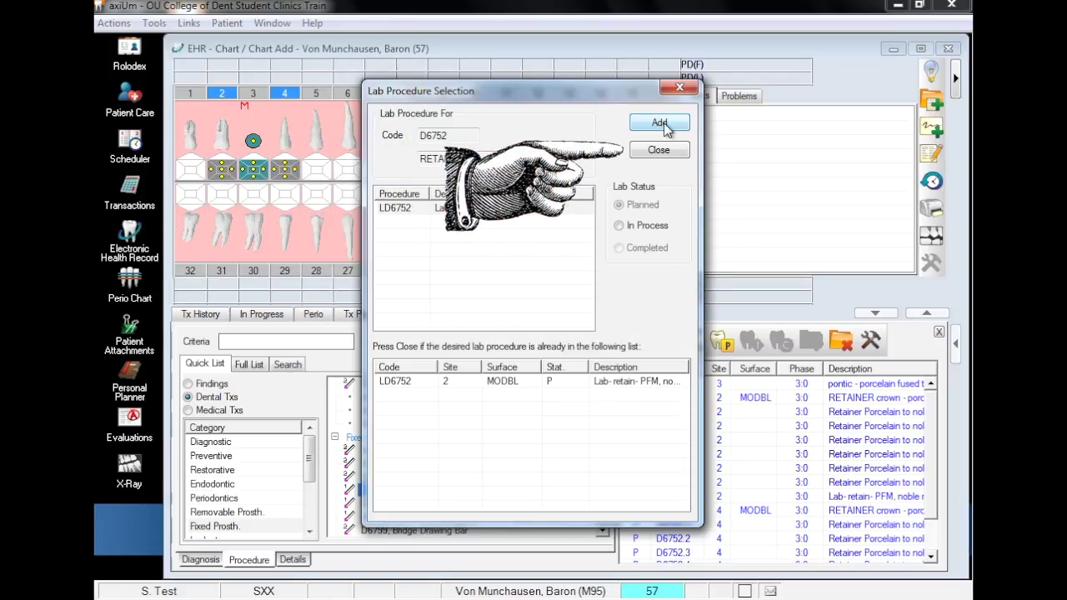
left_click(663, 125)
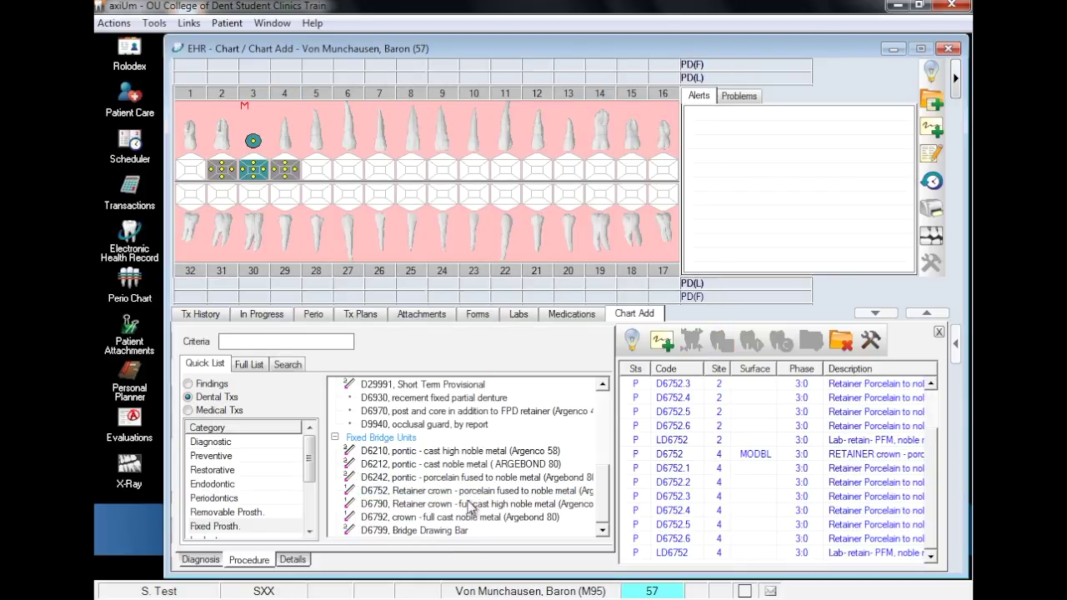
left_click(448, 531)
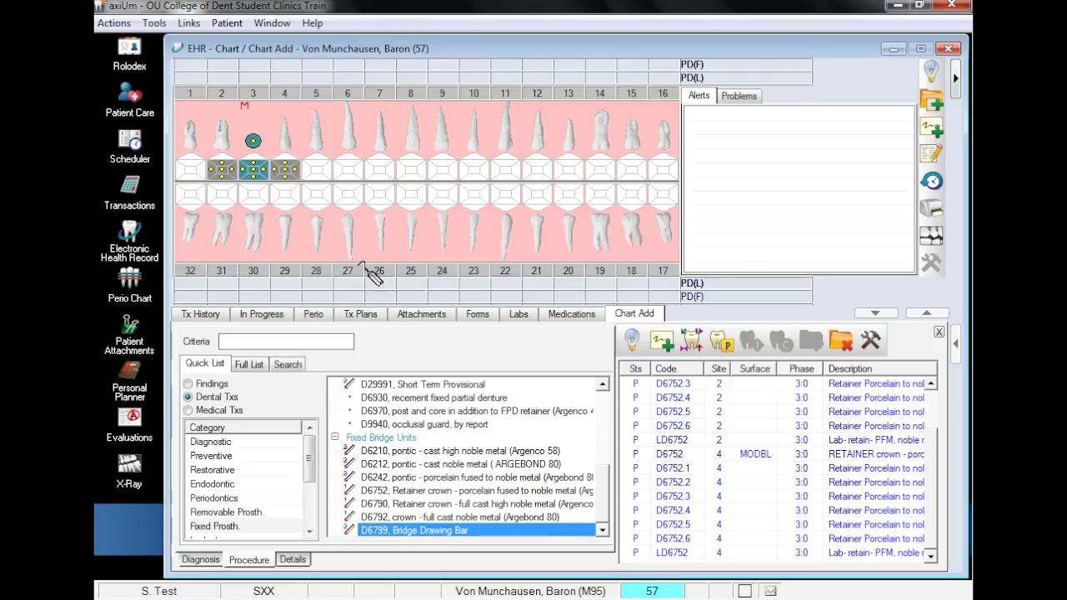
Chart a planned D6799 bridge drawing bar across teeth 2 to 4, then show the Labs list.
left_click(222, 92)
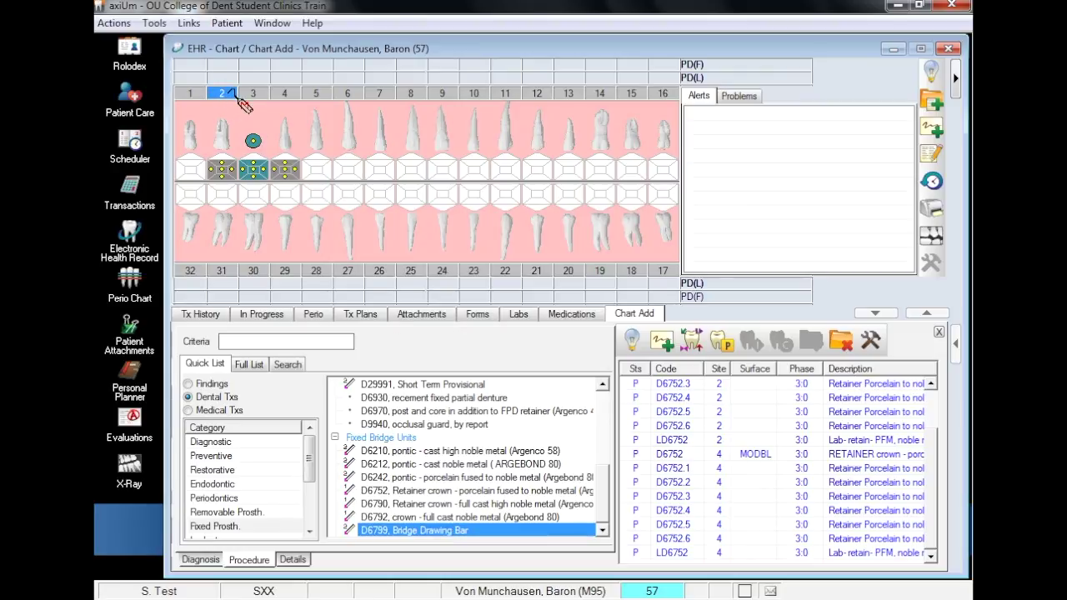
left_click(286, 92)
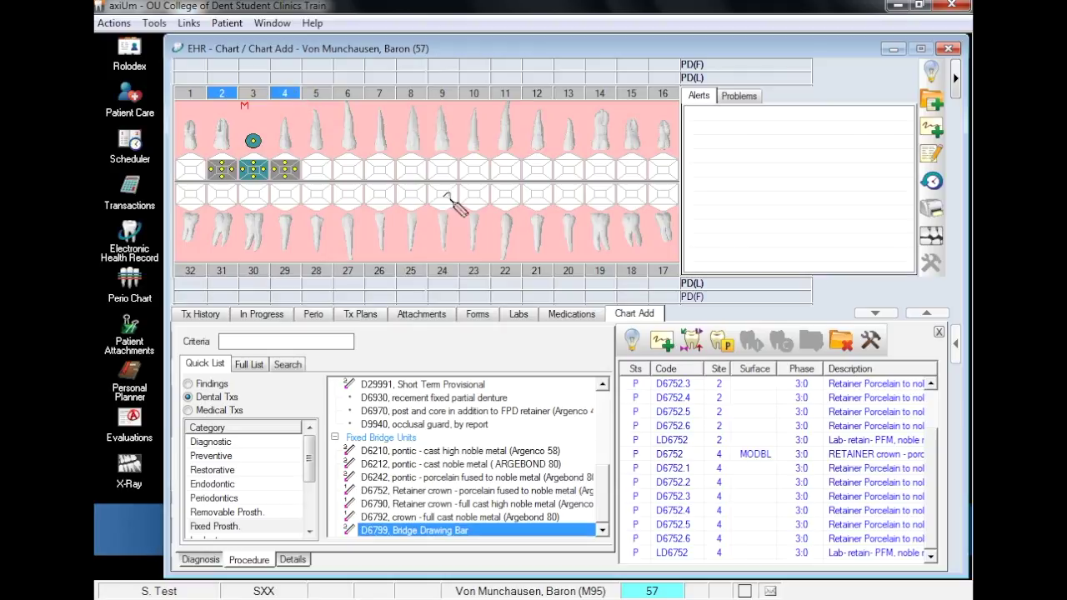
left_click(734, 352)
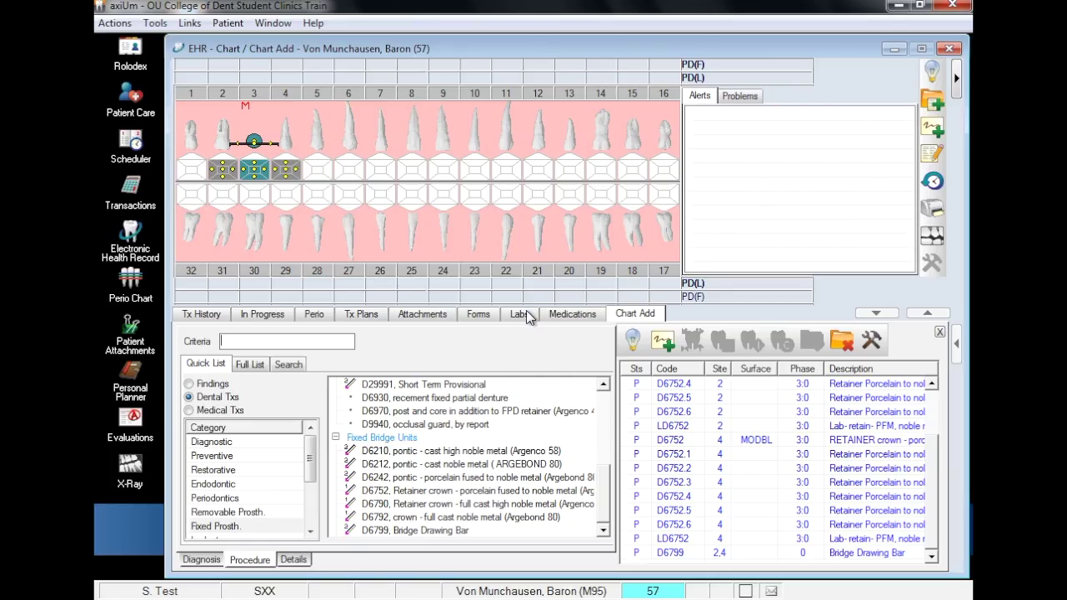
left_click(519, 314)
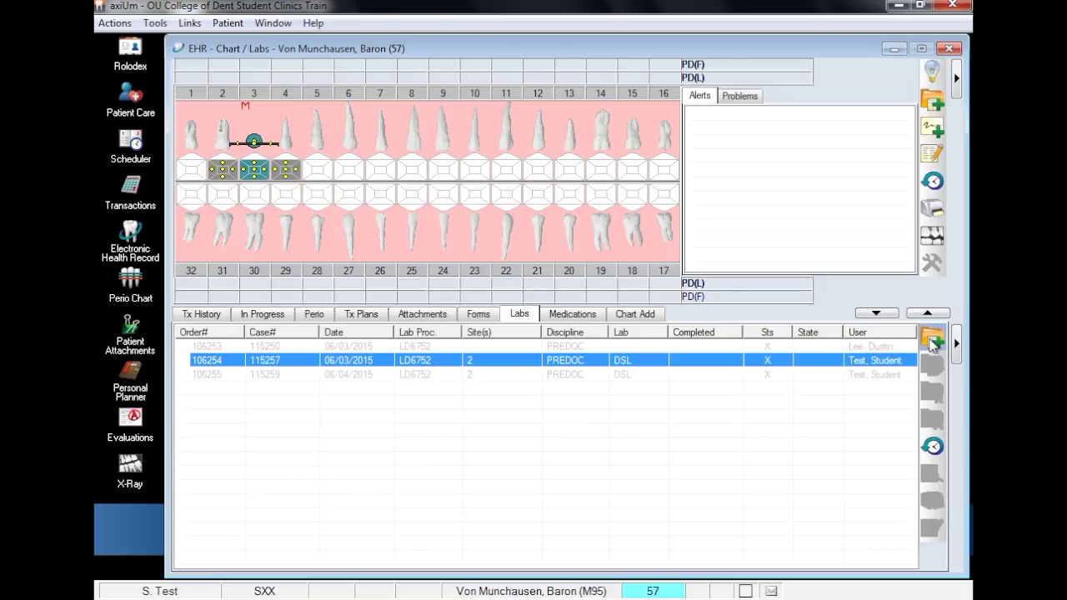
Create a new lab order attached to the tooth 2 D6752 retainer crown treatment.
left_click(933, 343)
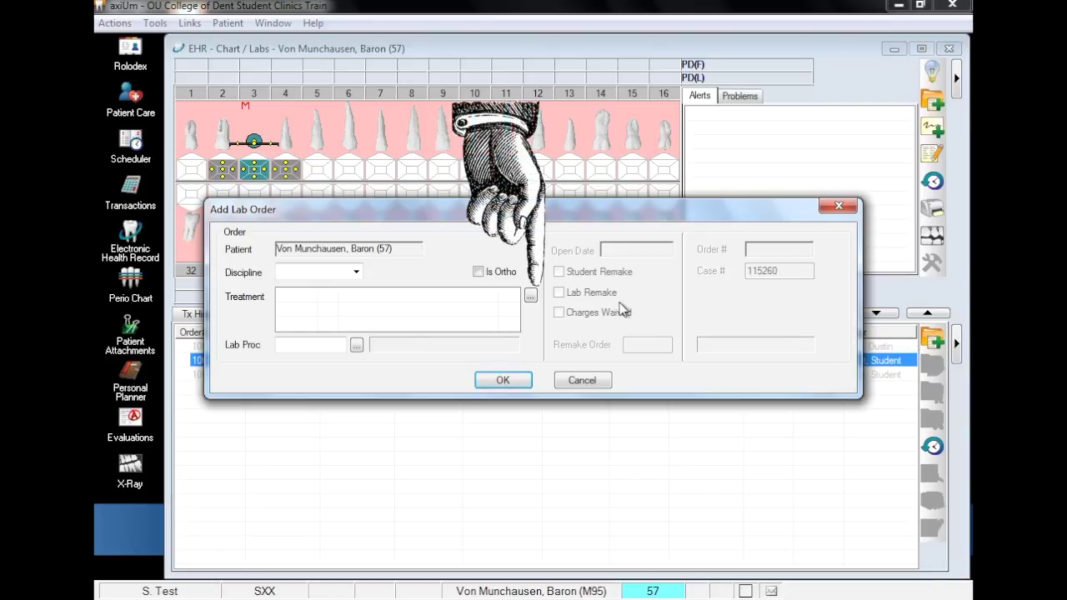
left_click(530, 295)
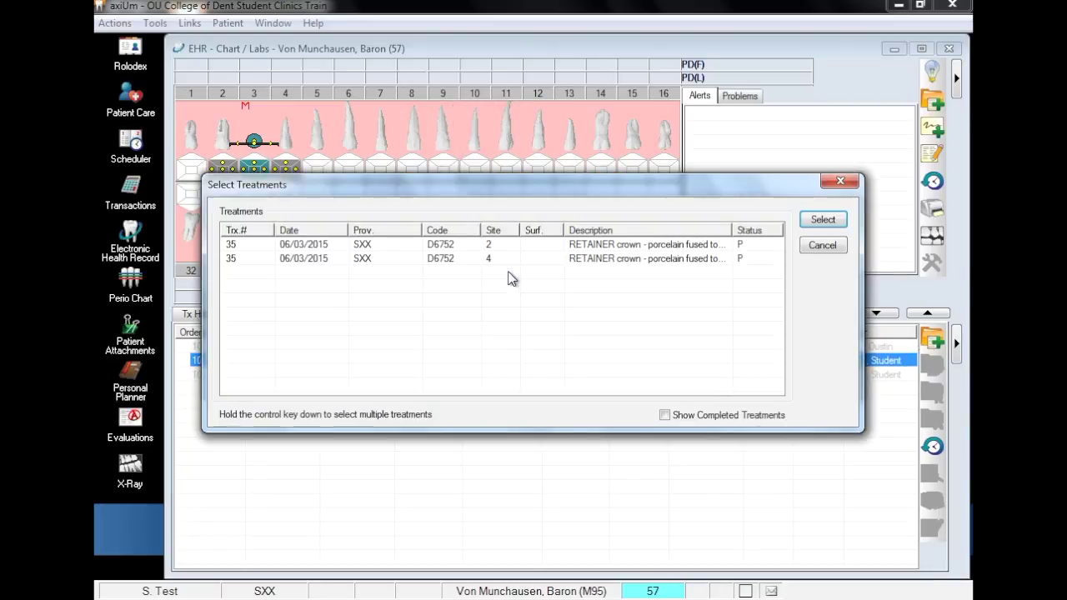
double_click(503, 246)
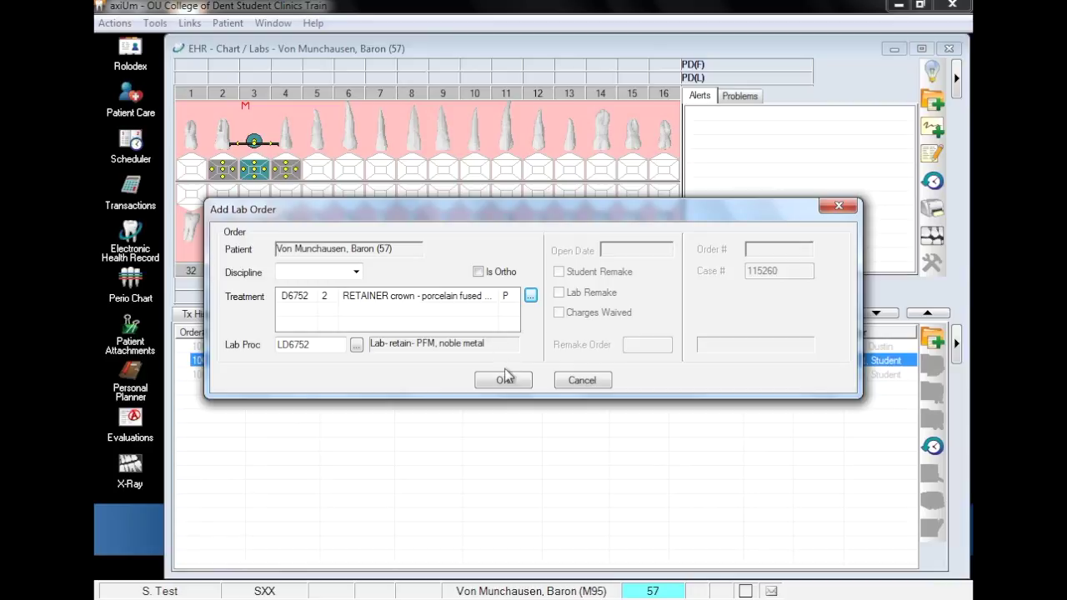
left_click(503, 381)
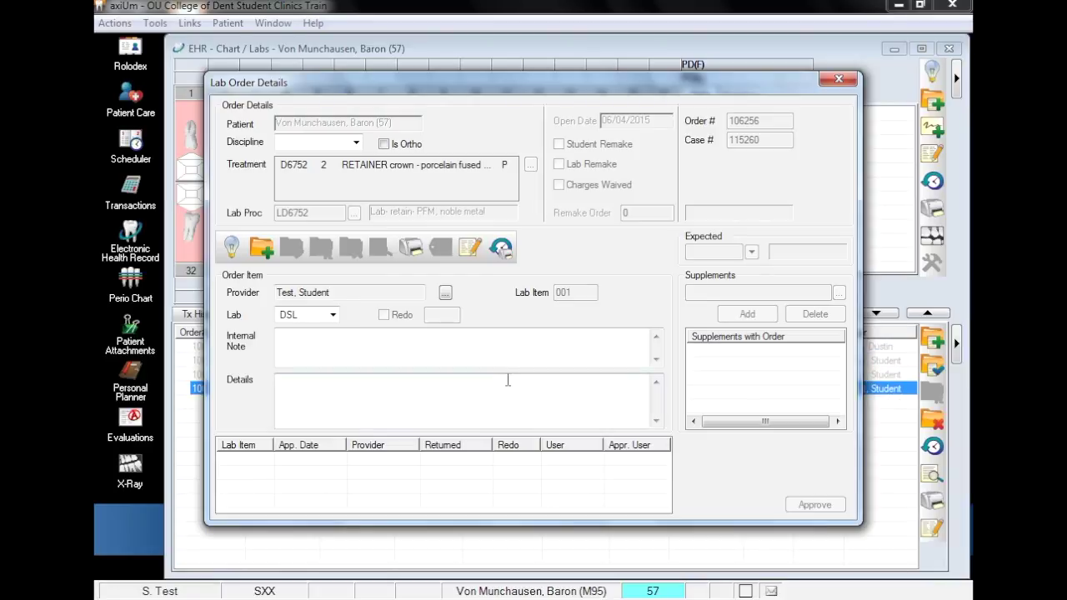
Set the order's discipline to PREDOC, enter 'a' in Internal Note and Details, and add a lab item.
left_click(356, 143)
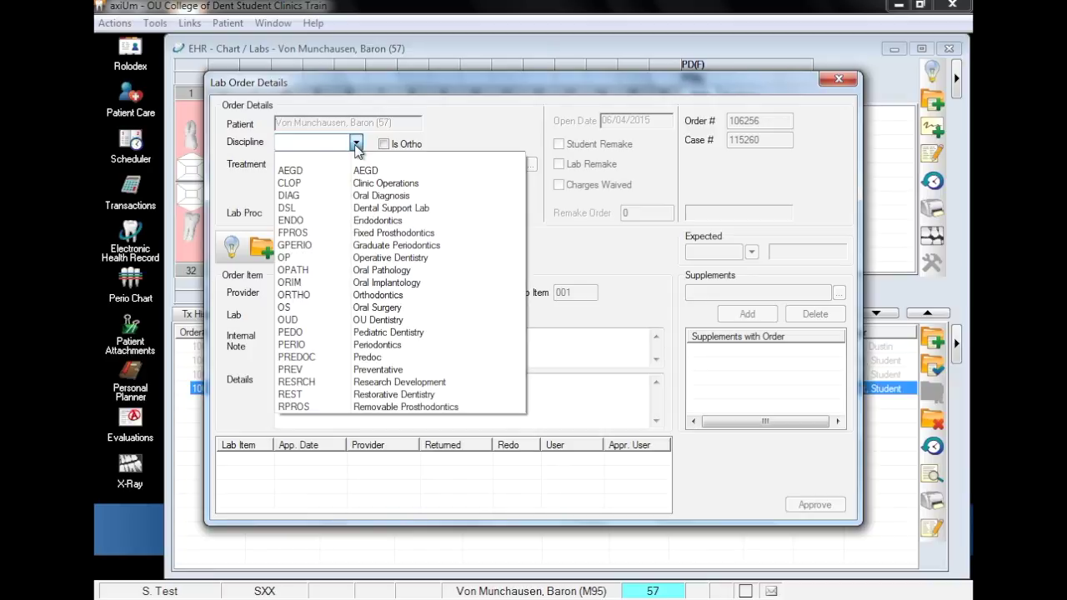
left_click(370, 357)
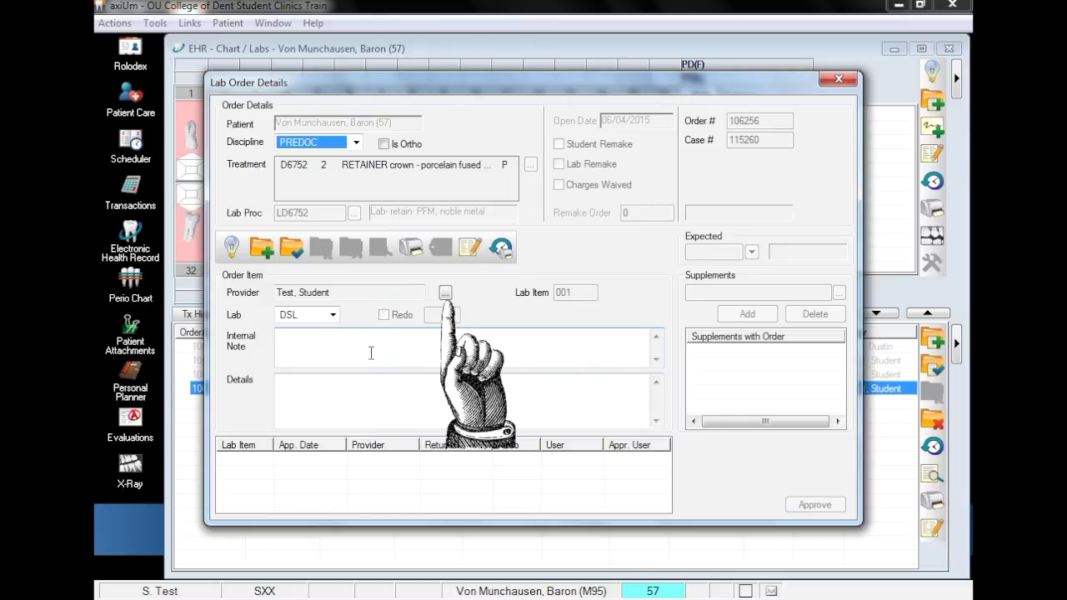
left_click(371, 352)
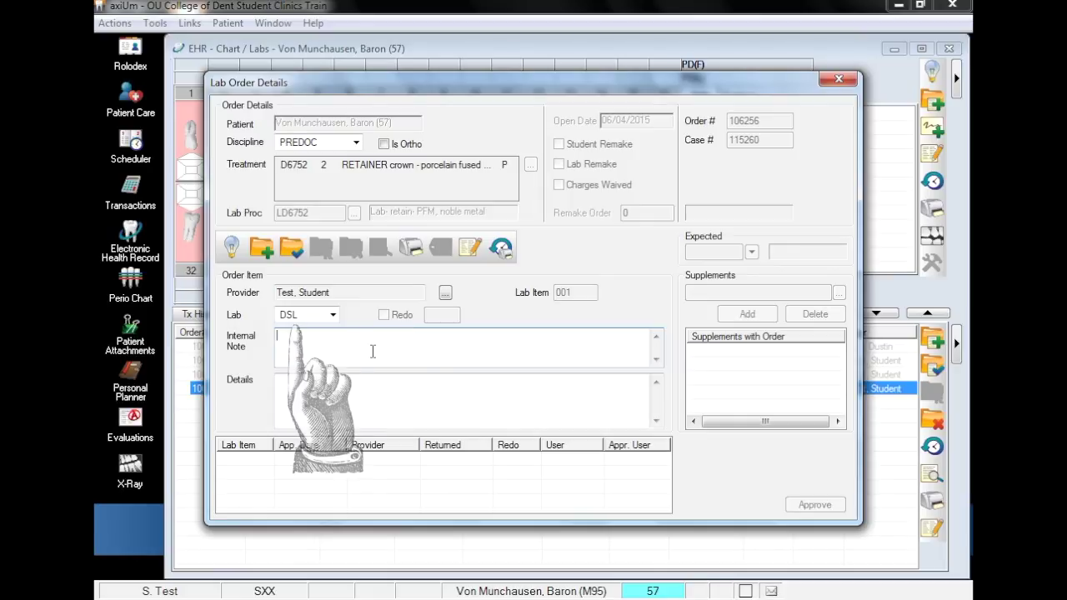
type("a")
left_click(355, 386)
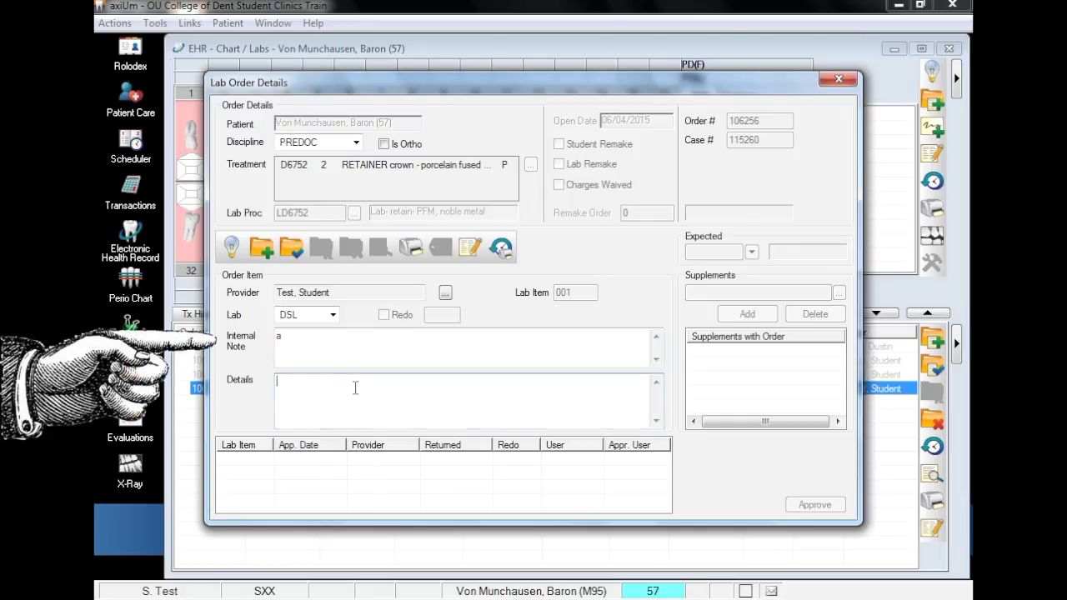
type("a")
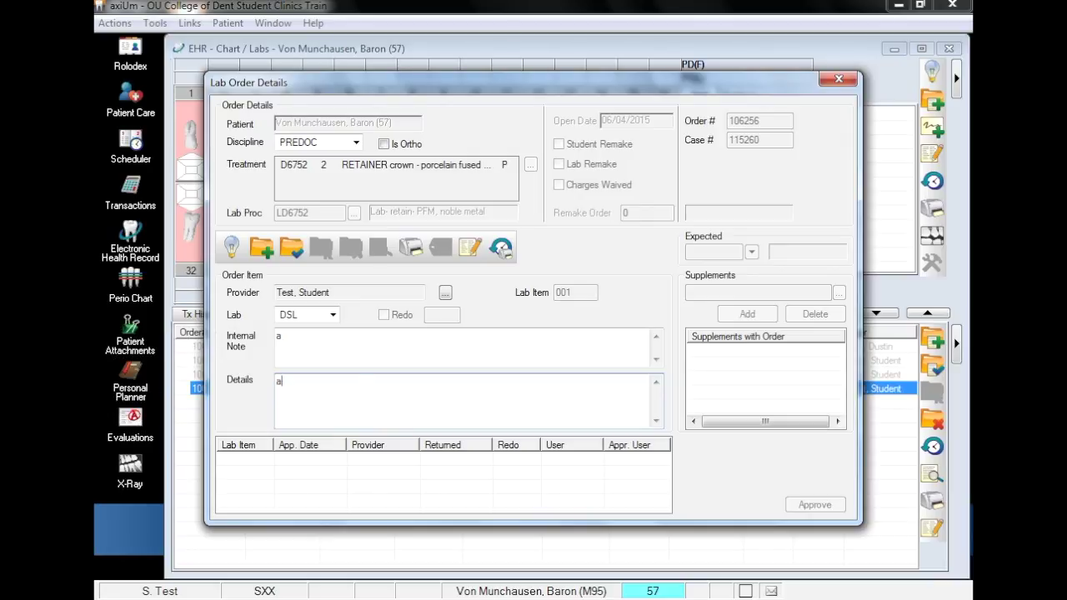
left_click(262, 249)
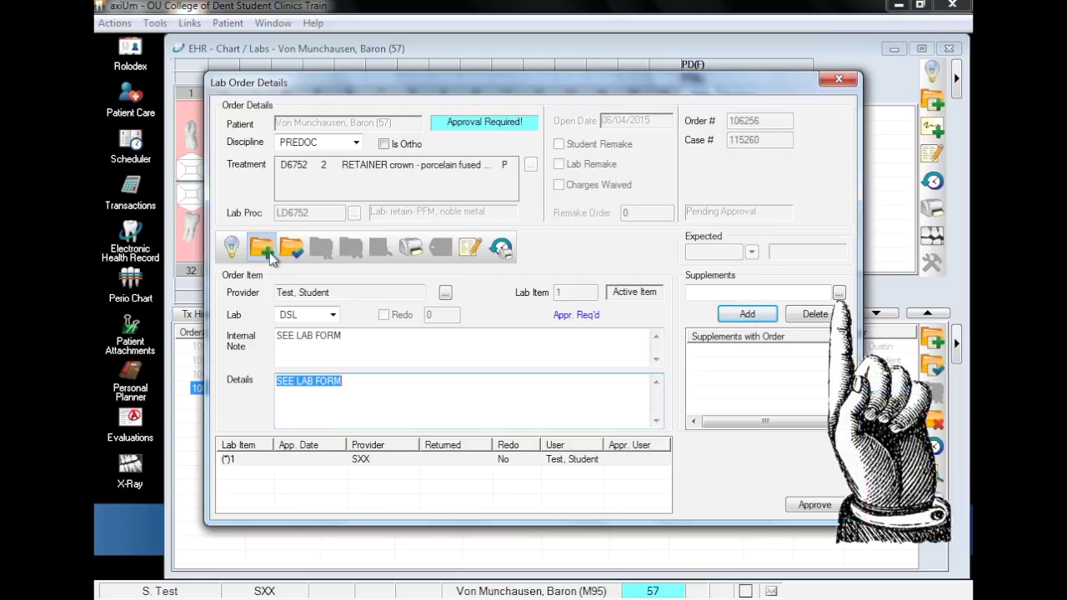
Add Articulator, Waxup and Photographs to the lab item's selected supplements.
left_click(840, 294)
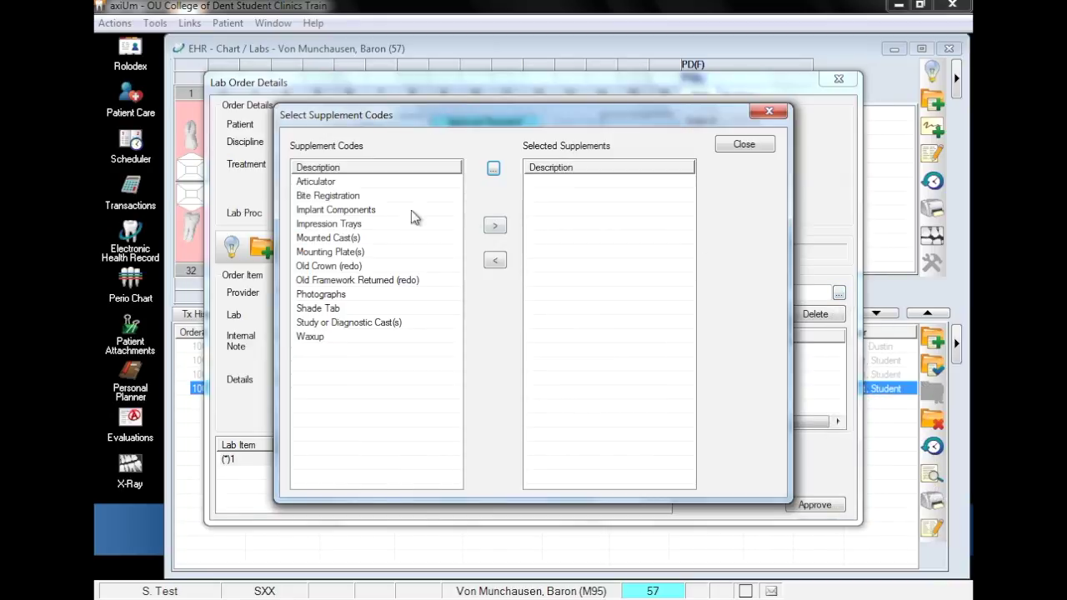
left_click(338, 184)
left_click(496, 227)
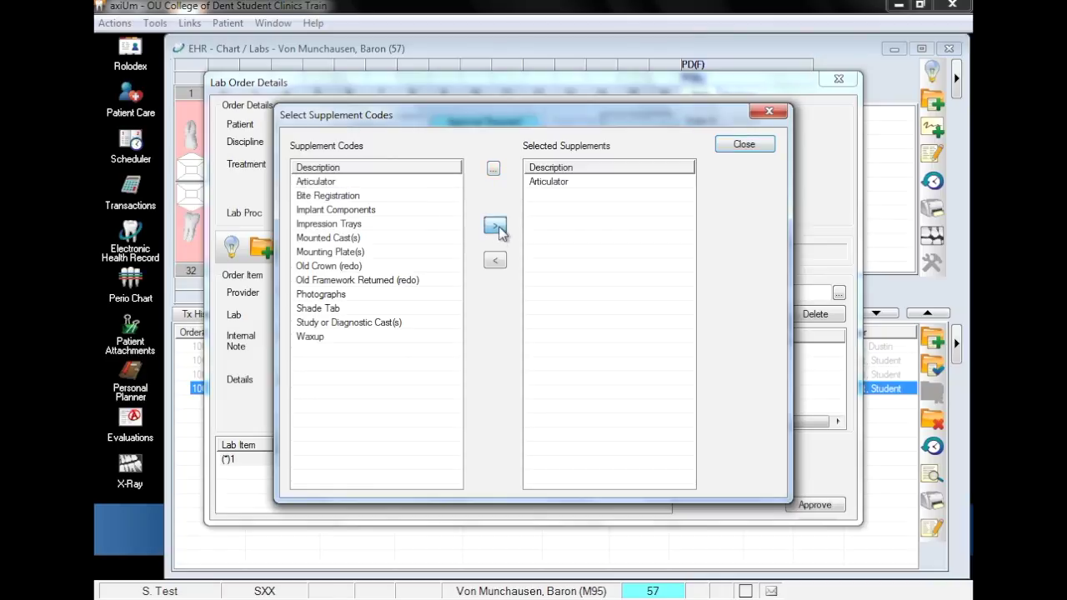
left_click(367, 338)
left_click(494, 226)
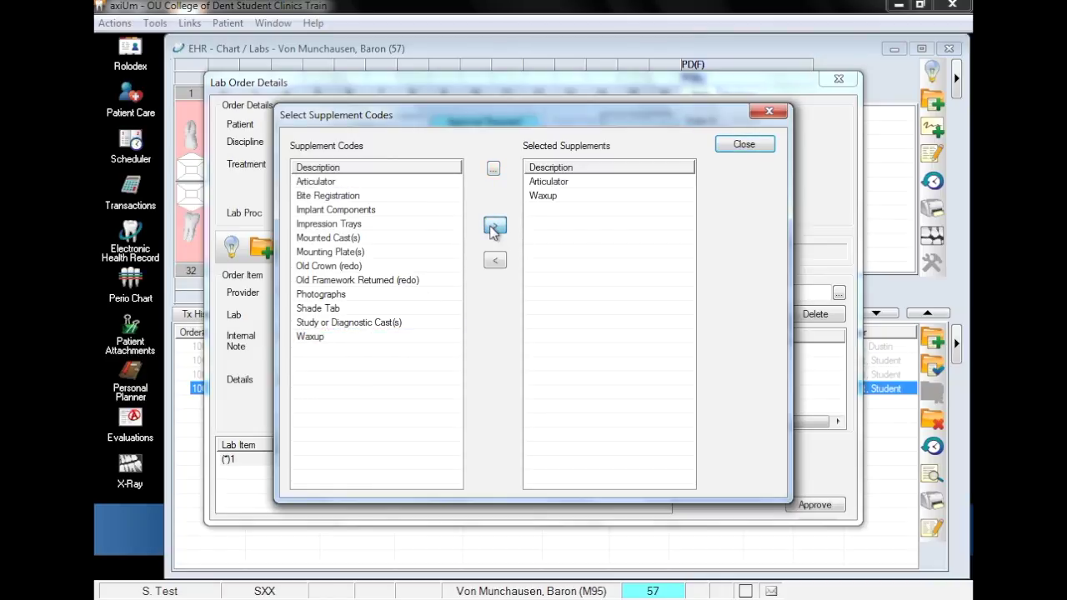
left_click(342, 296)
left_click(494, 227)
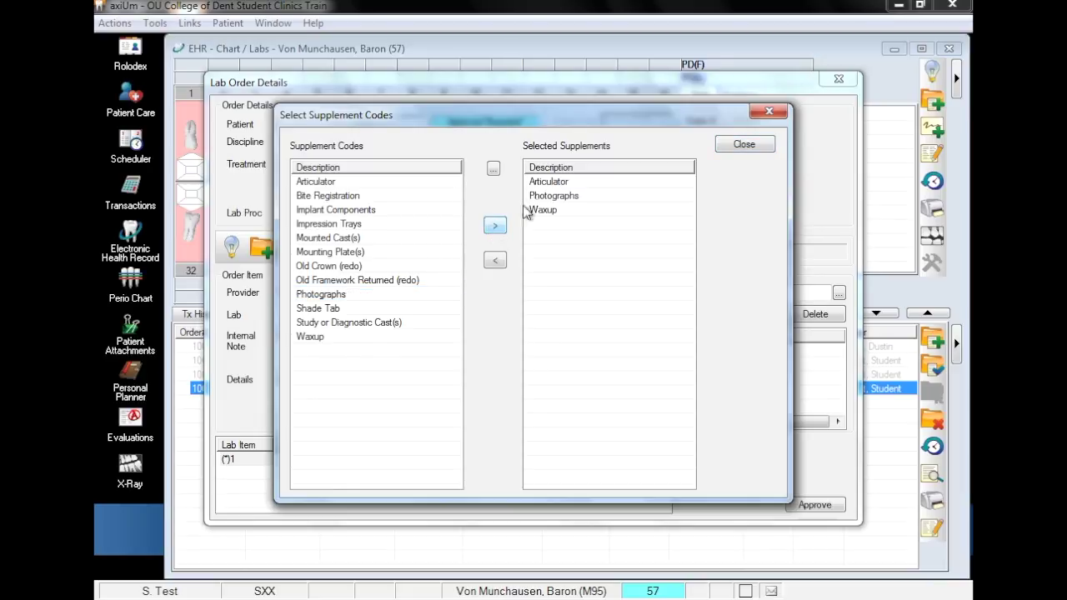
Remove Articulator, Photographs and Waxup again so no supplements remain, then add an EPR form.
left_click(543, 183)
left_click(496, 260)
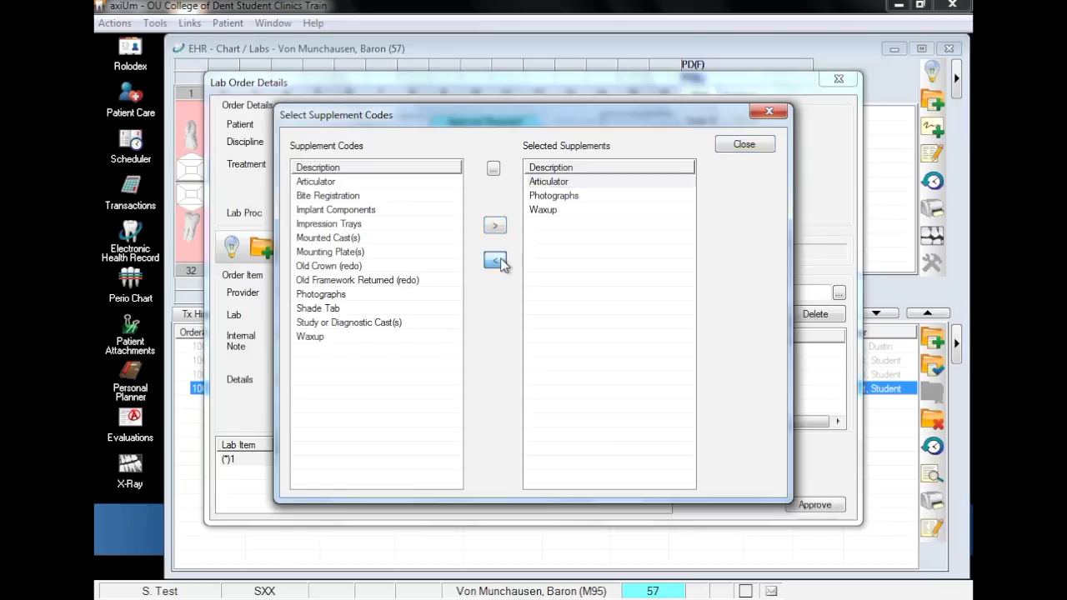
left_click(557, 182)
left_click(495, 261)
left_click(552, 182)
left_click(498, 262)
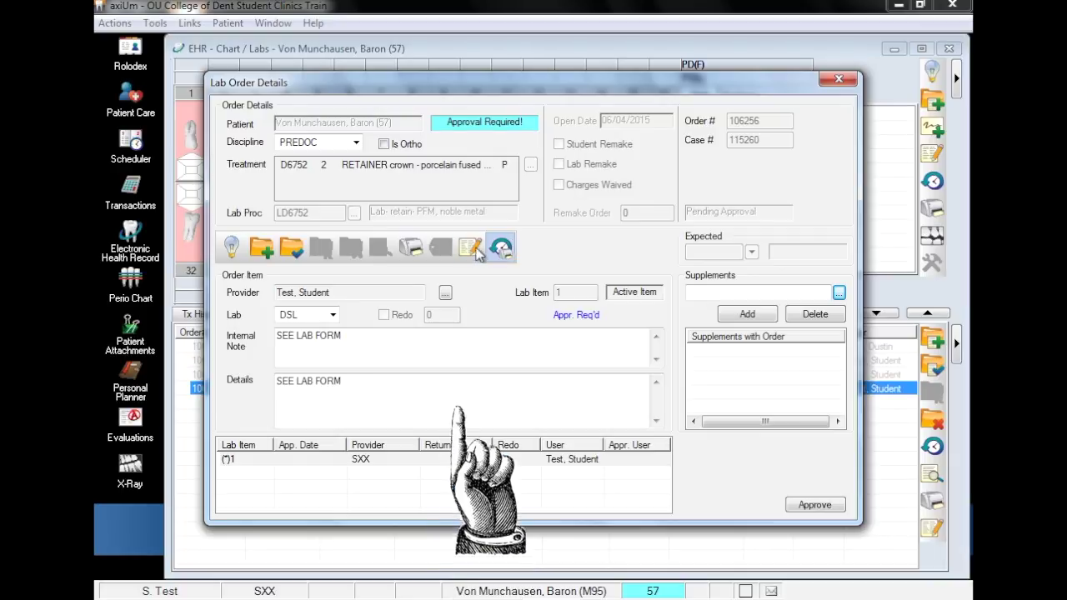
left_click(499, 249)
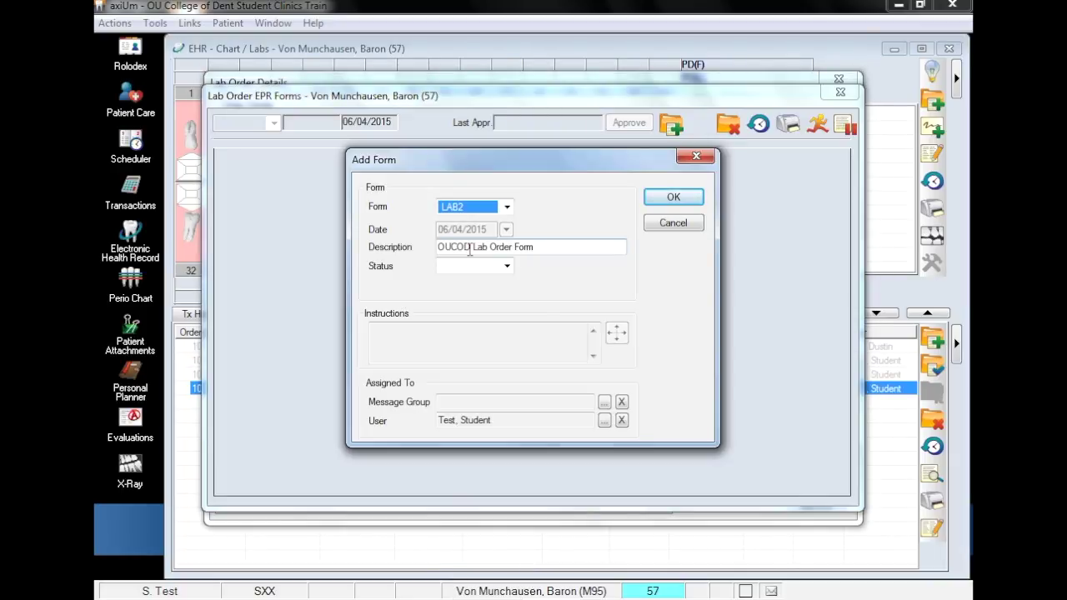
Add the LAB2 form and answer MCR Bridge #2-4, shade A1 incisal 3/4, A2 gingival 1/4, no try-in.
left_click(674, 199)
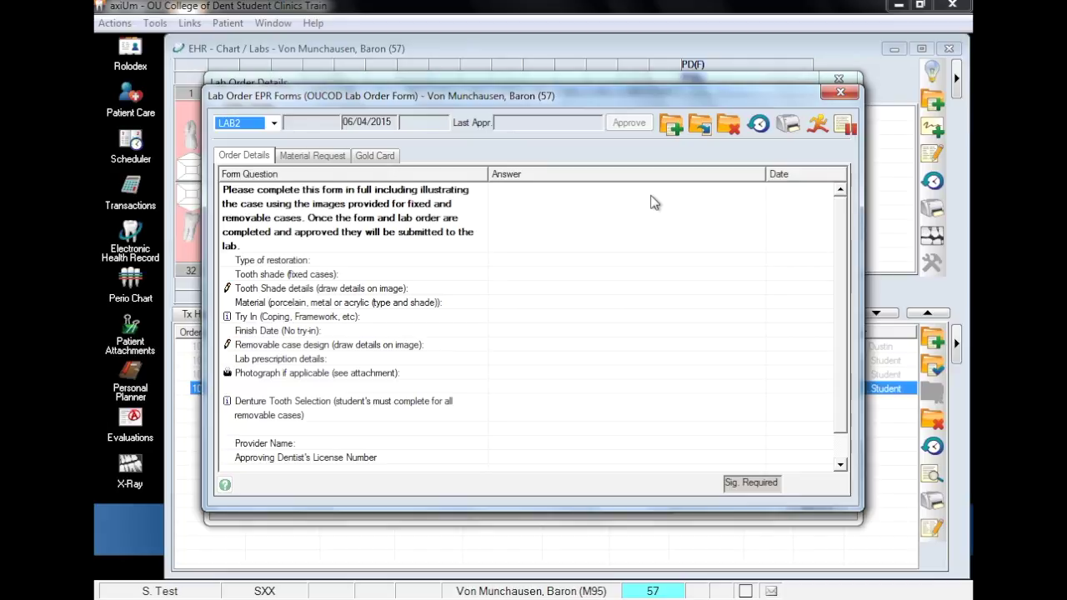
left_click(474, 261)
type("MCR Bridge")
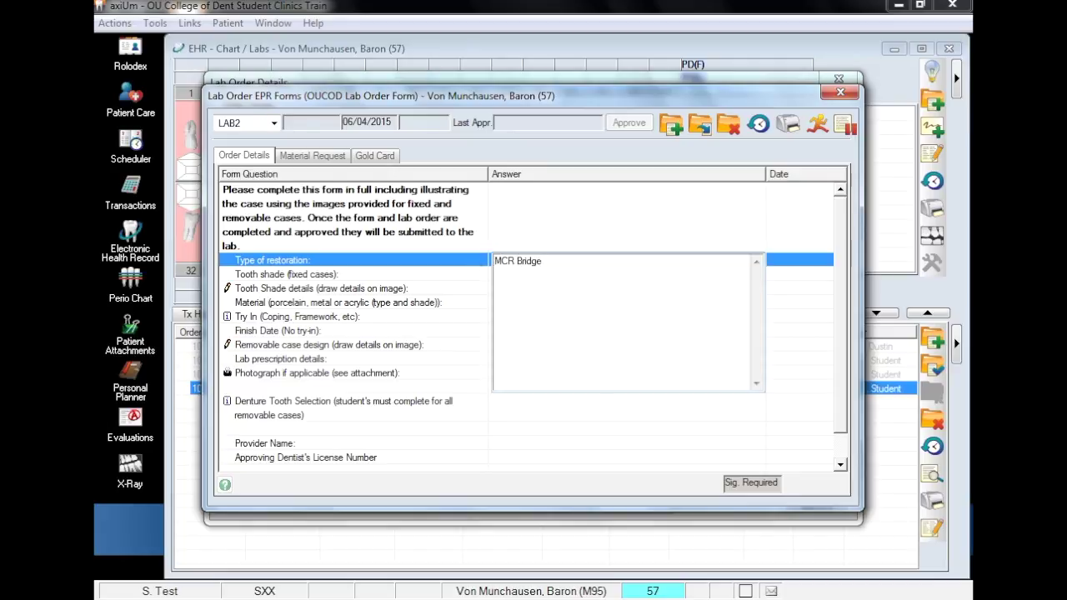
type(" #2-4")
left_click(365, 275)
type("A1")
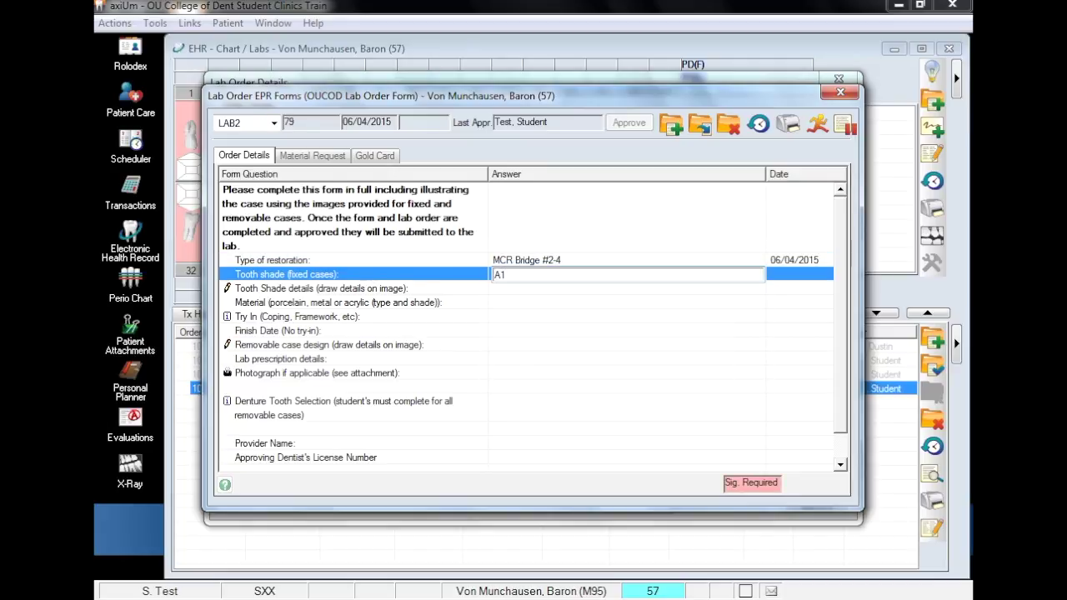
type(" incisal 3/4, A2 gingival 1/4")
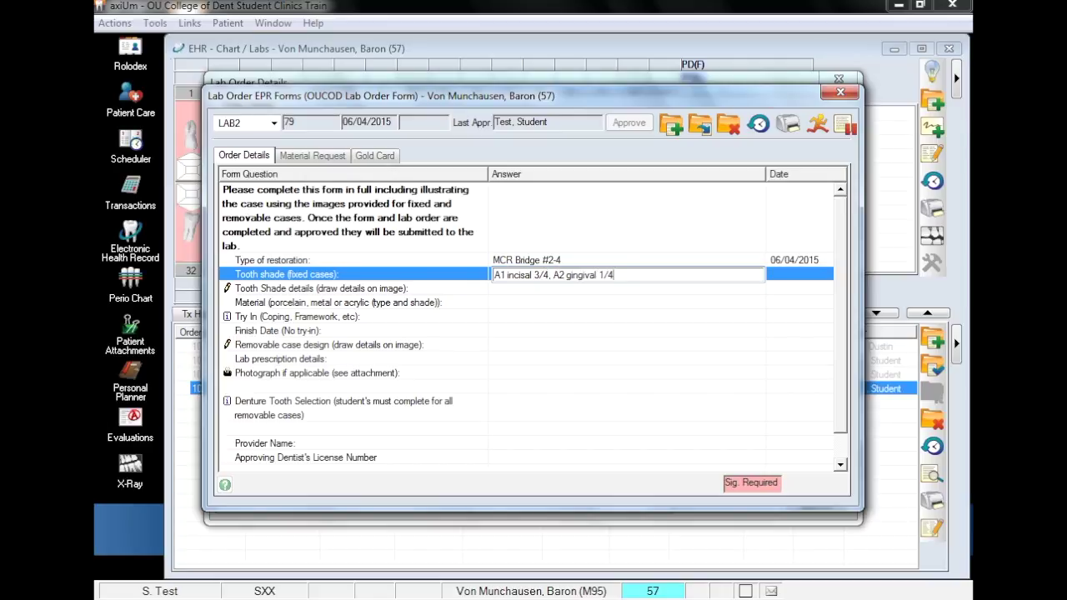
left_click(534, 317)
left_click(540, 315)
Enter finish date 5/19/2016, the lab prescription, provider name and licence number, then close the form.
type("5/19/2016")
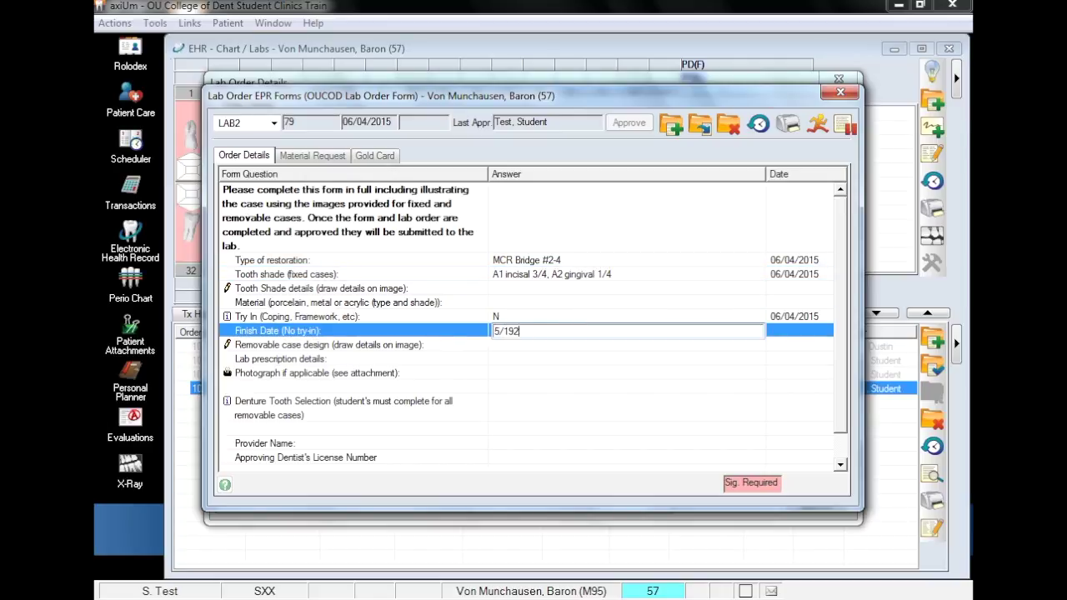
key("Tab")
type("Please3 pou")
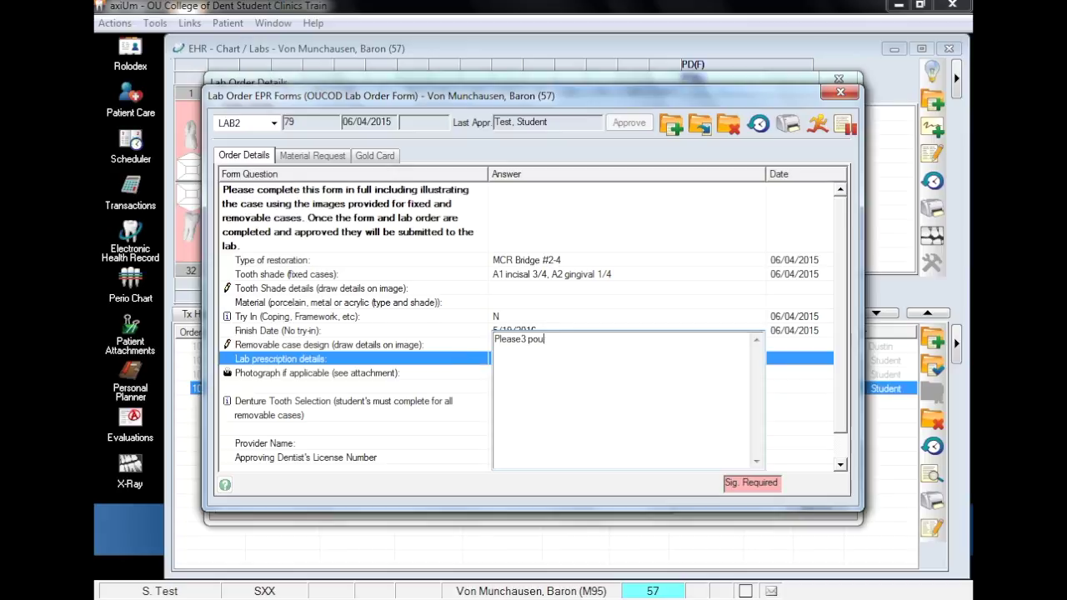
type("r, index, and mount to opposing for MCR bridge #2-4. M")
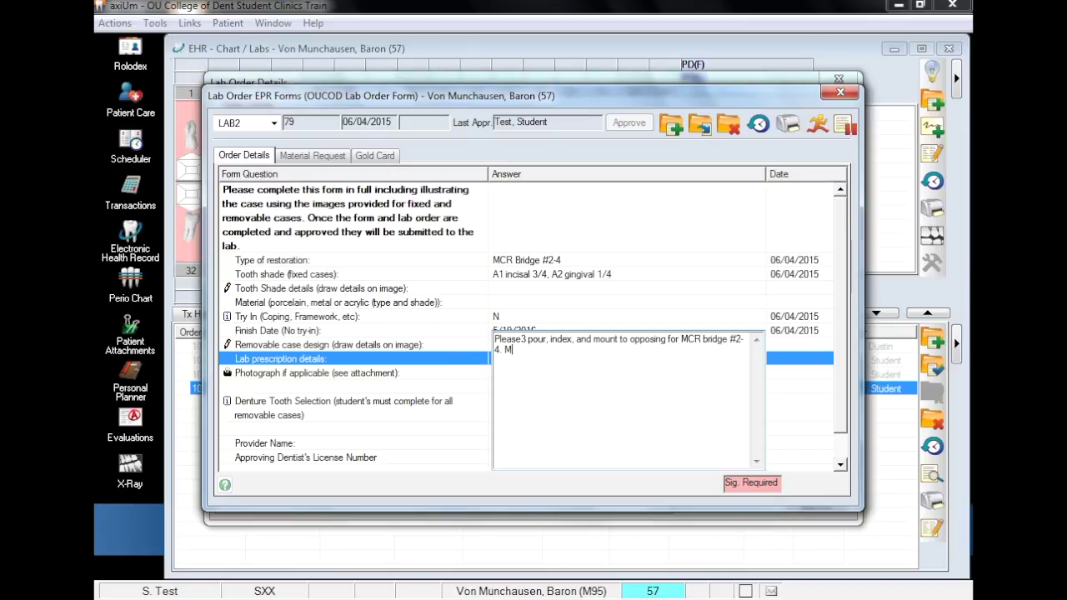
type("odified ridge lap pontic, porcelain butt margin facial through interproximal w")
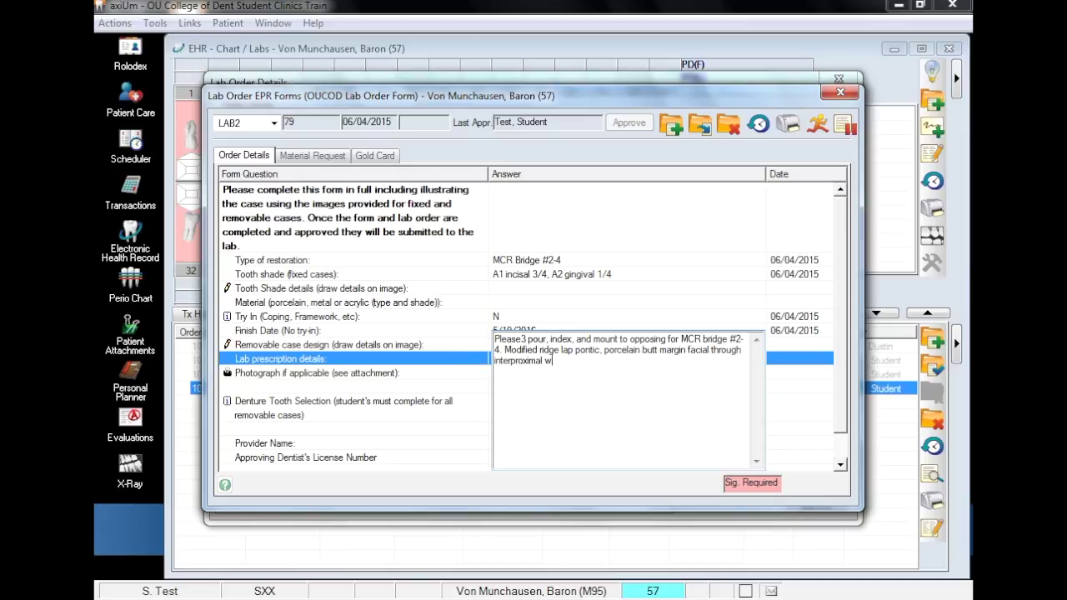
type("ith exception of distal of #2 which can have a metal collar. Metal collar for lingual o")
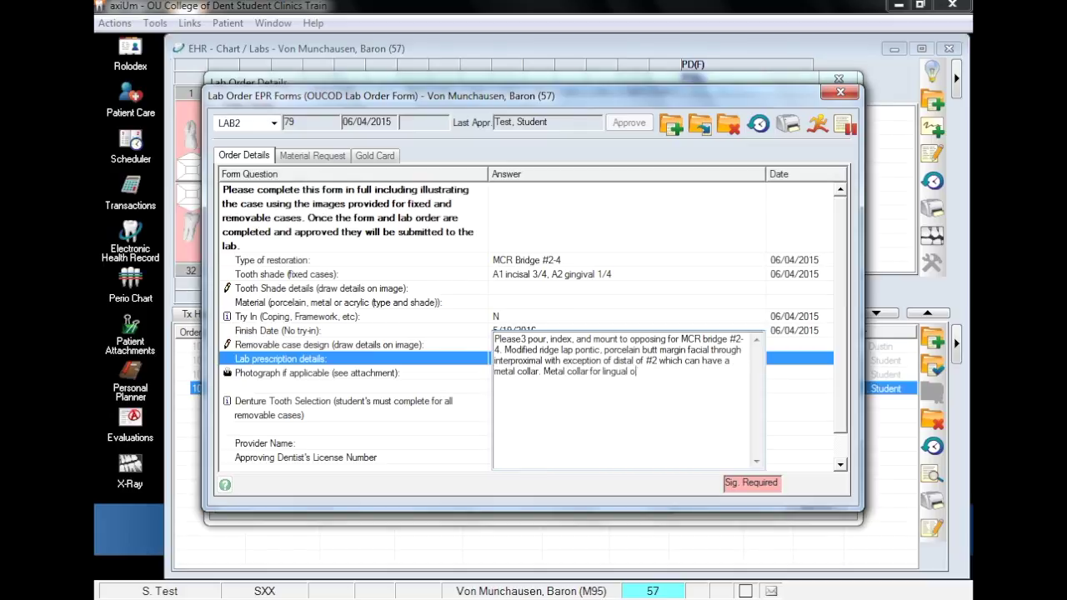
type("f #2, #4. Porcelain occlusion. ")
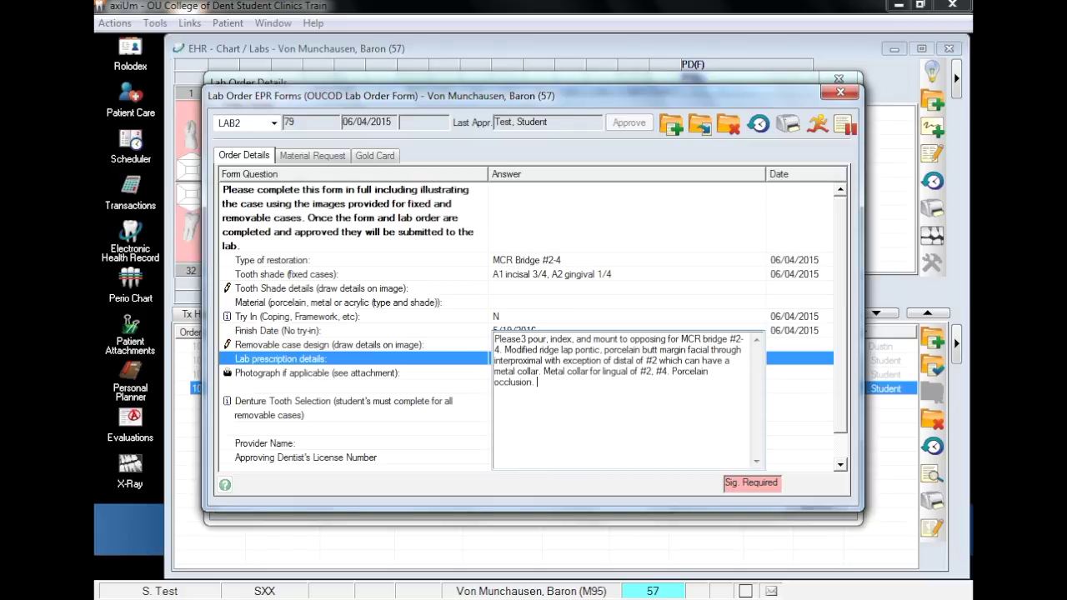
type("Shade A1 with A2 for gingival 1/4. Please call if you have any questions.")
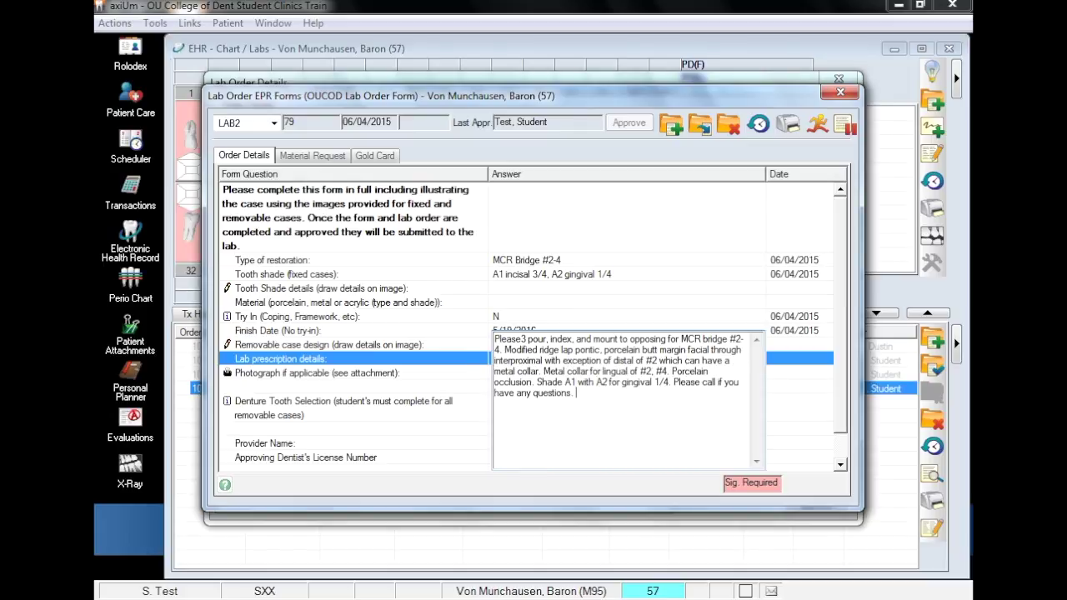
left_click(428, 442)
type("Freddie Mercury")
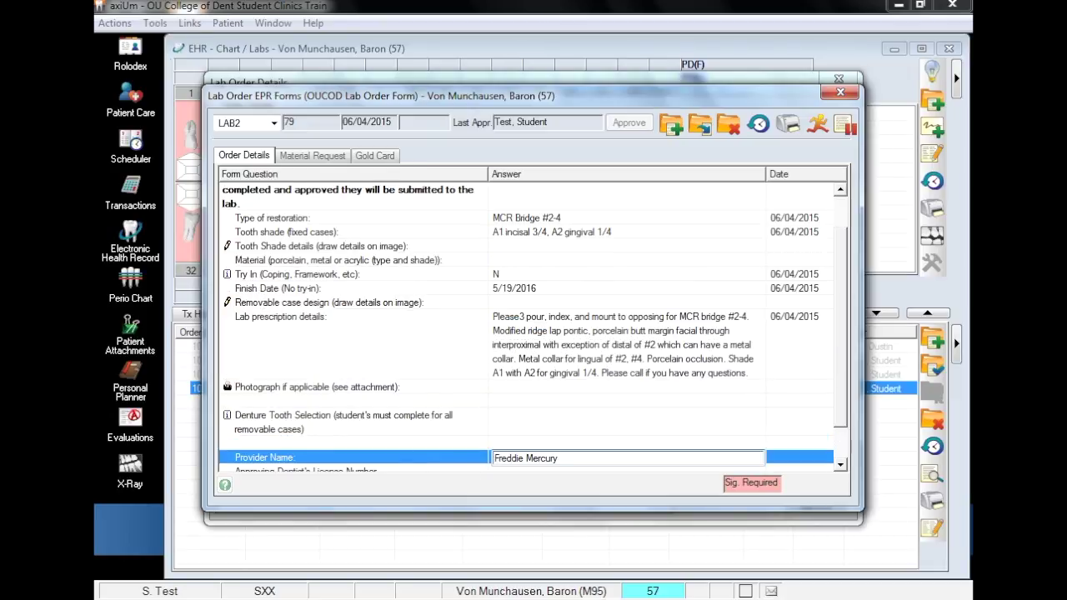
key("Return")
type("bo-hemian")
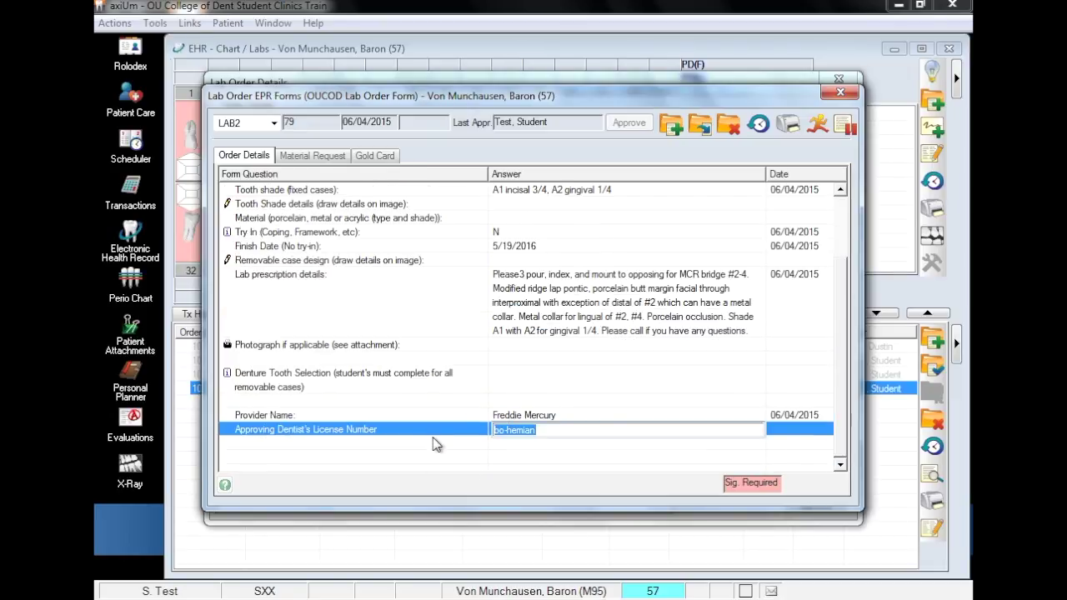
left_click(838, 93)
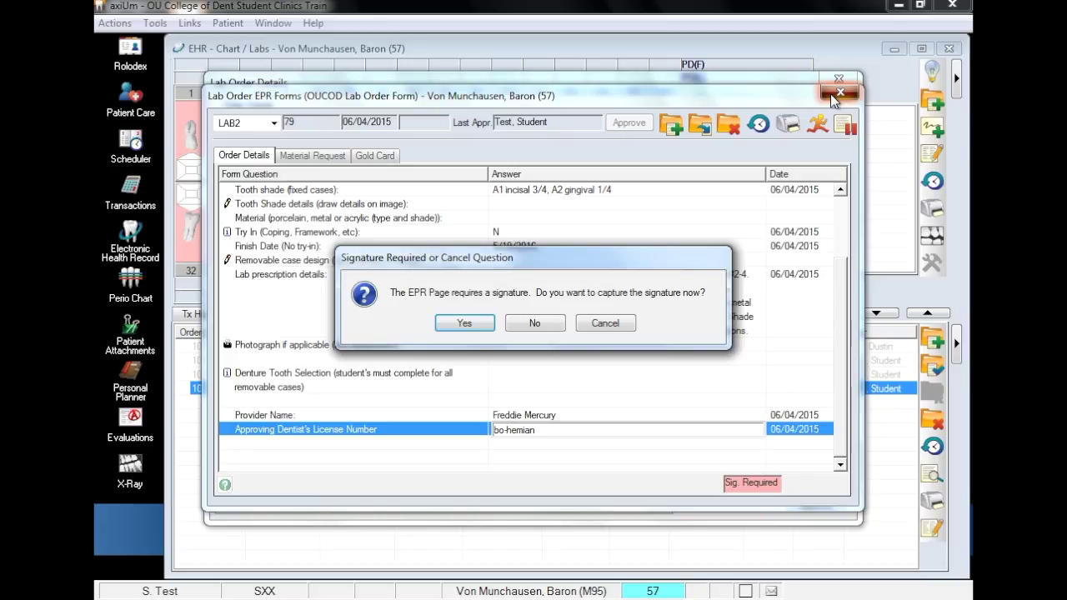
Decline capturing the signature now when closing the lab order form.
left_click(542, 325)
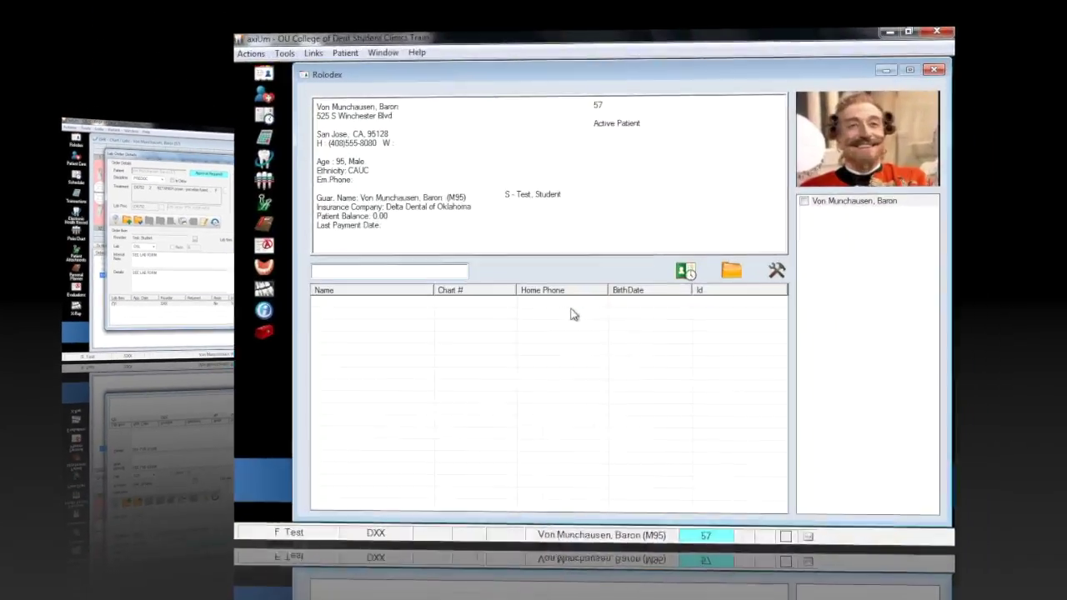
Look up the demo patient again and open Lab Orders from their Patient Approvals.
type("von")
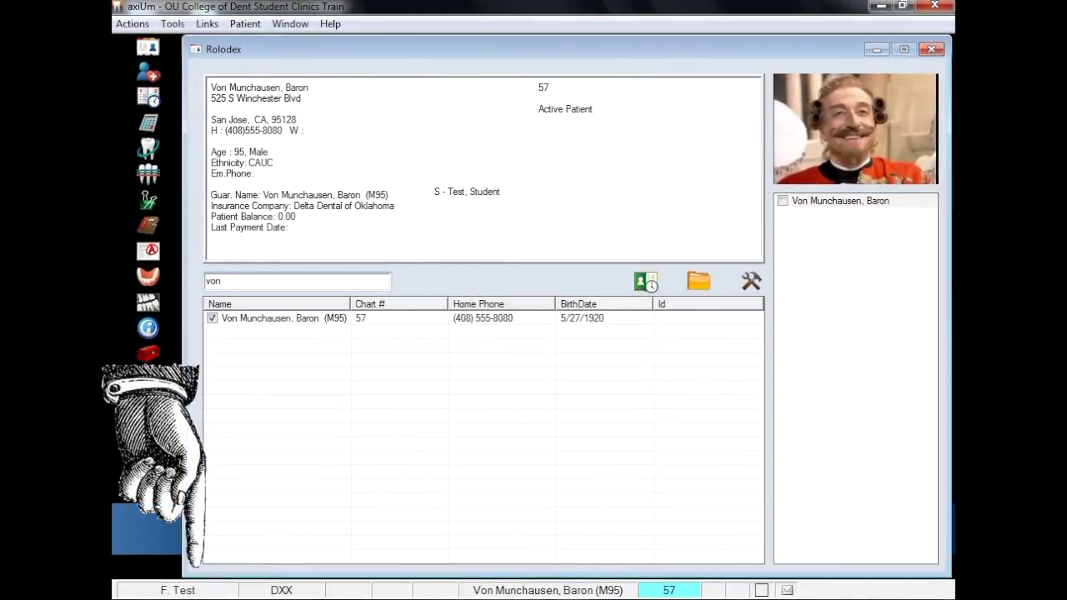
left_click(433, 318)
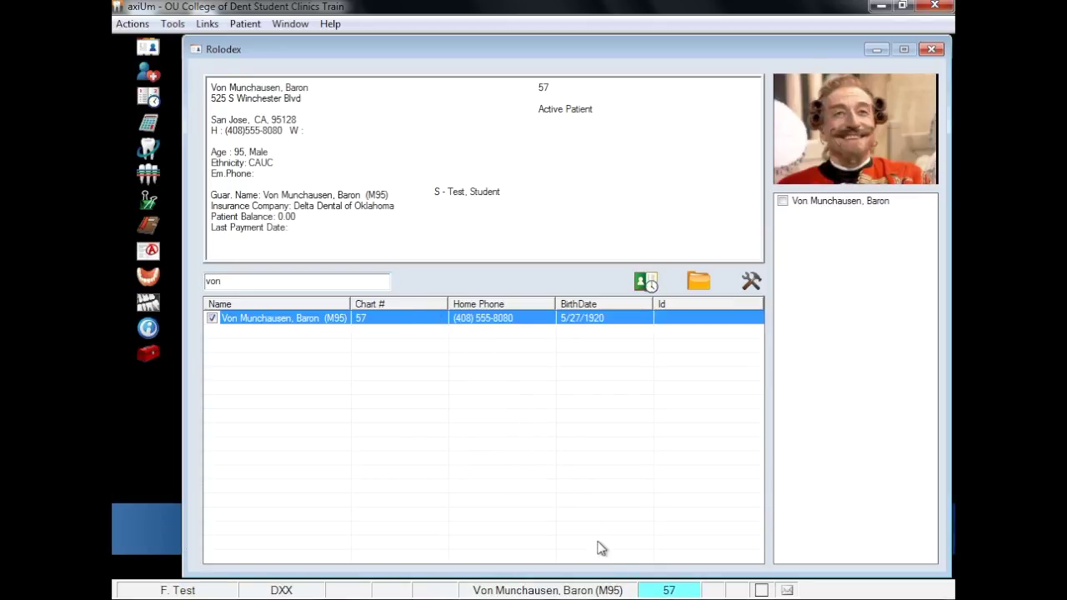
left_click(650, 590)
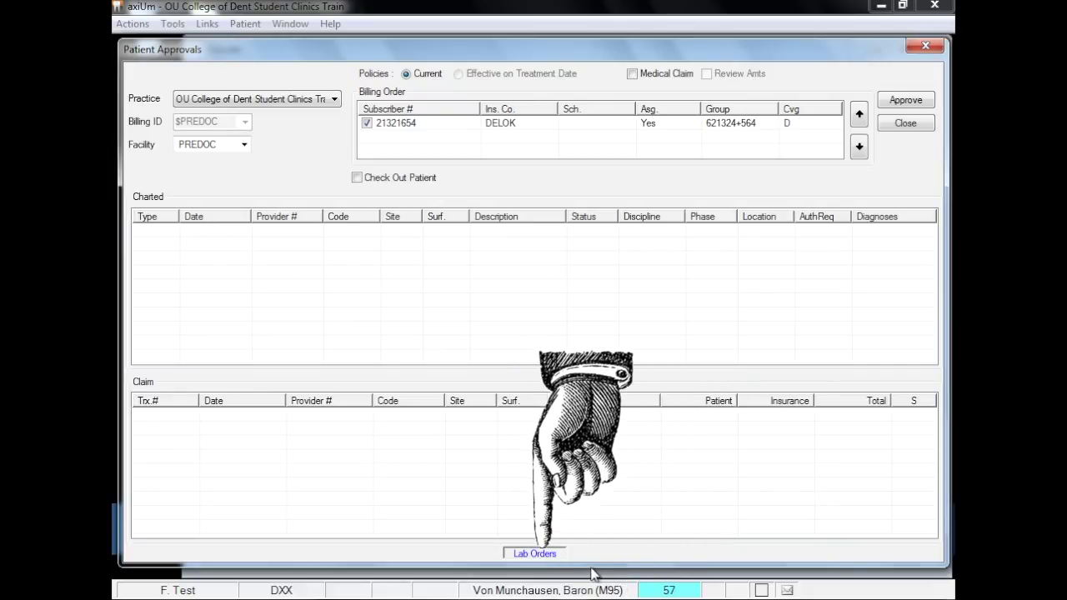
left_click(544, 555)
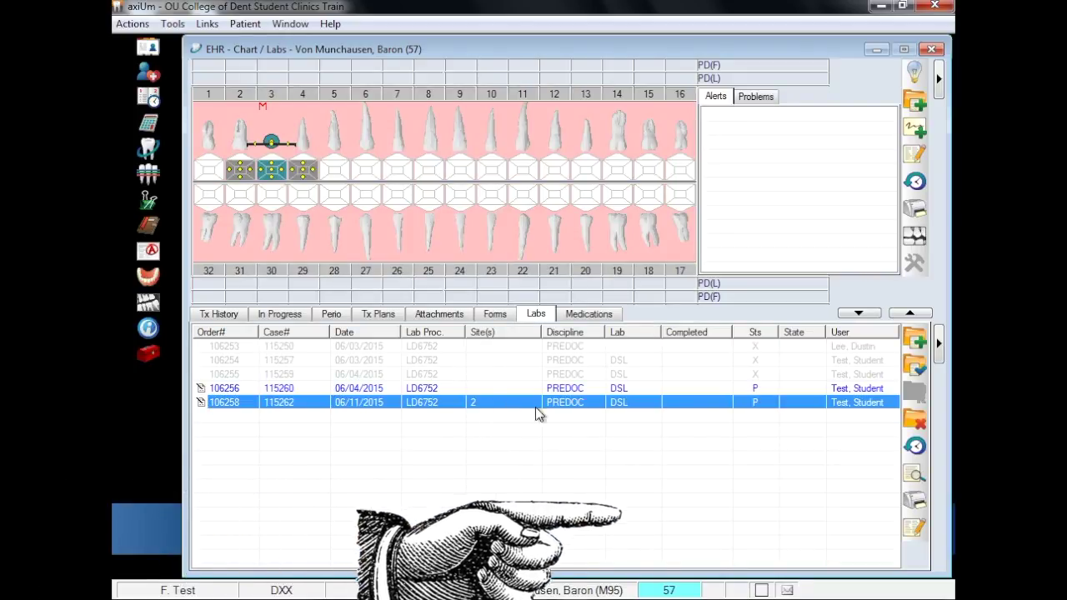
Sign case 115262's LAB2 lab order form as approving dentist, entering the dentist's name, then close it.
left_click(913, 530)
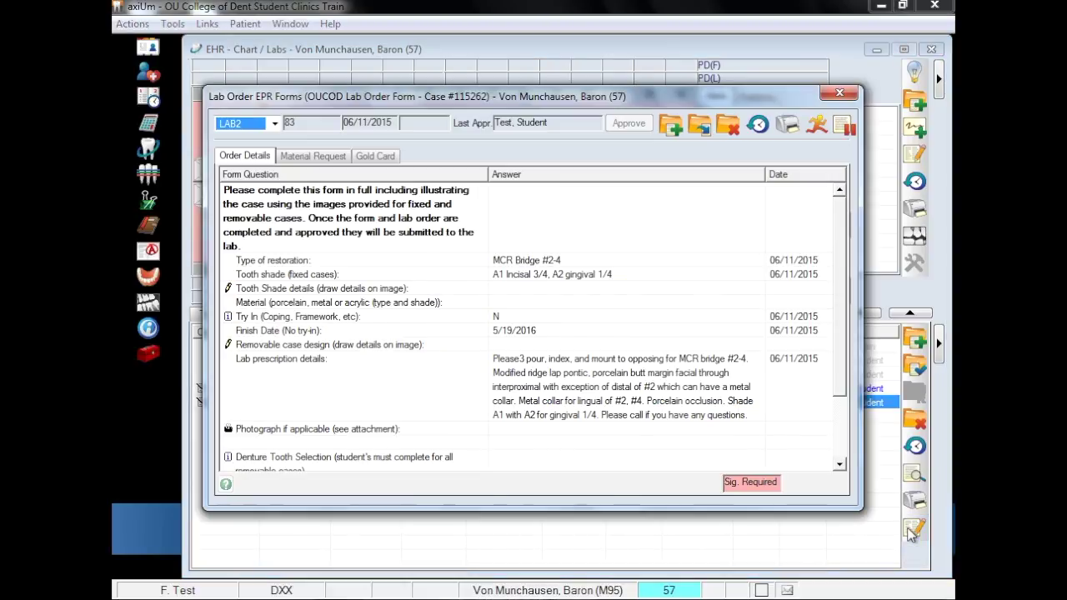
left_click(750, 482)
type("Dr. Acula")
left_click_drag(372, 328, 627, 380)
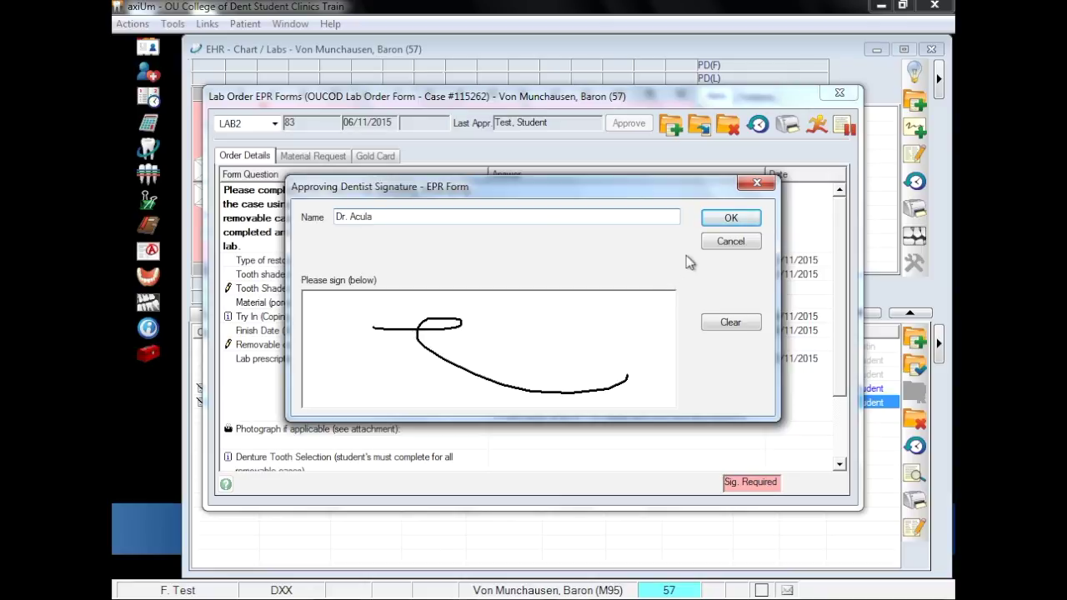
left_click(722, 227)
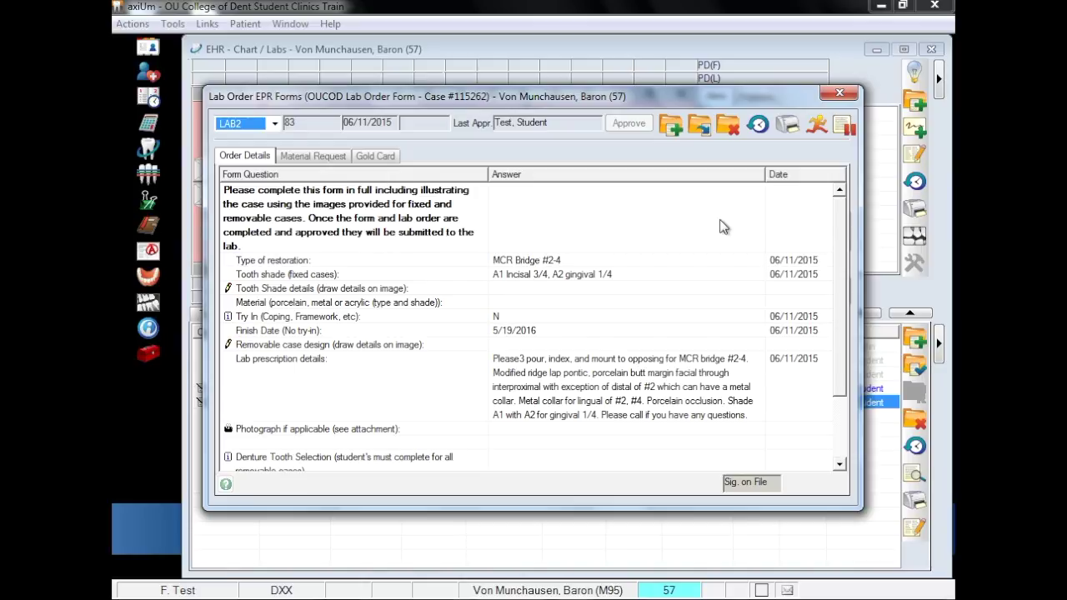
left_click(833, 96)
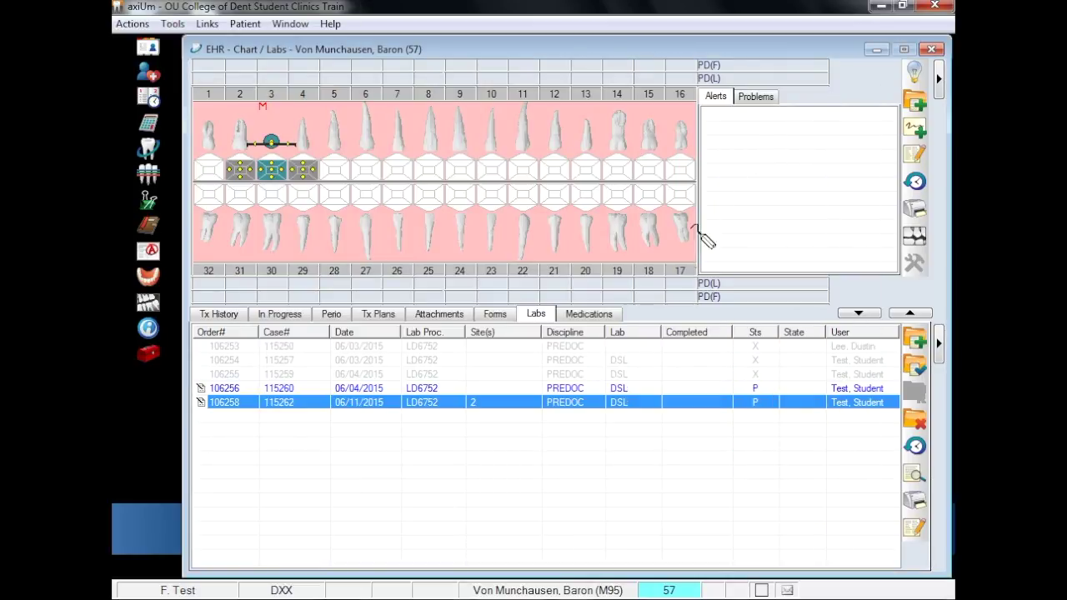
double_click(581, 404)
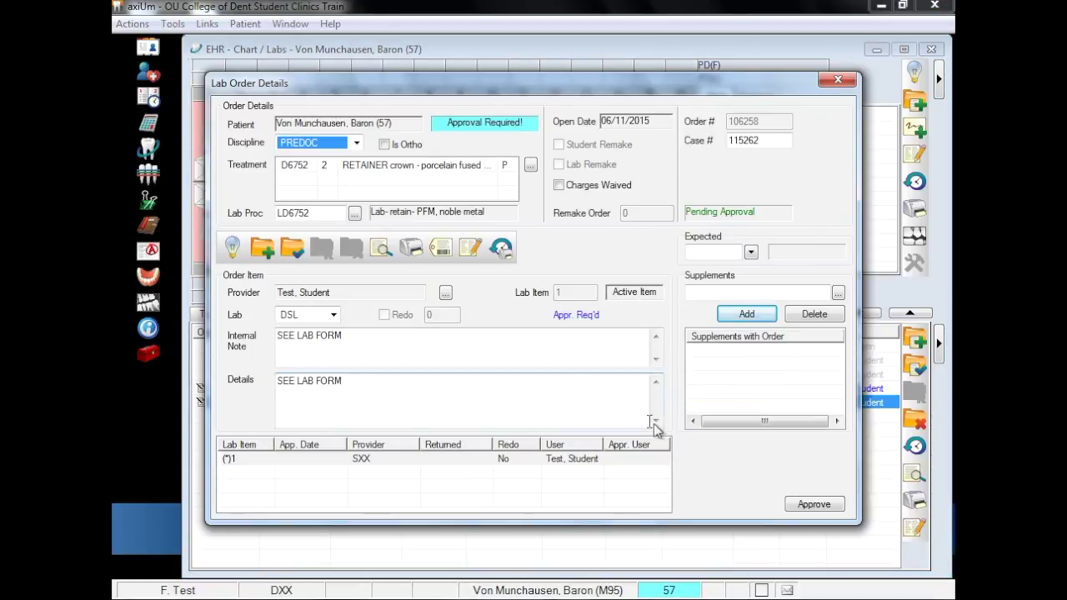
Approve lab order 106258 from its Lab Order Details.
left_click(814, 506)
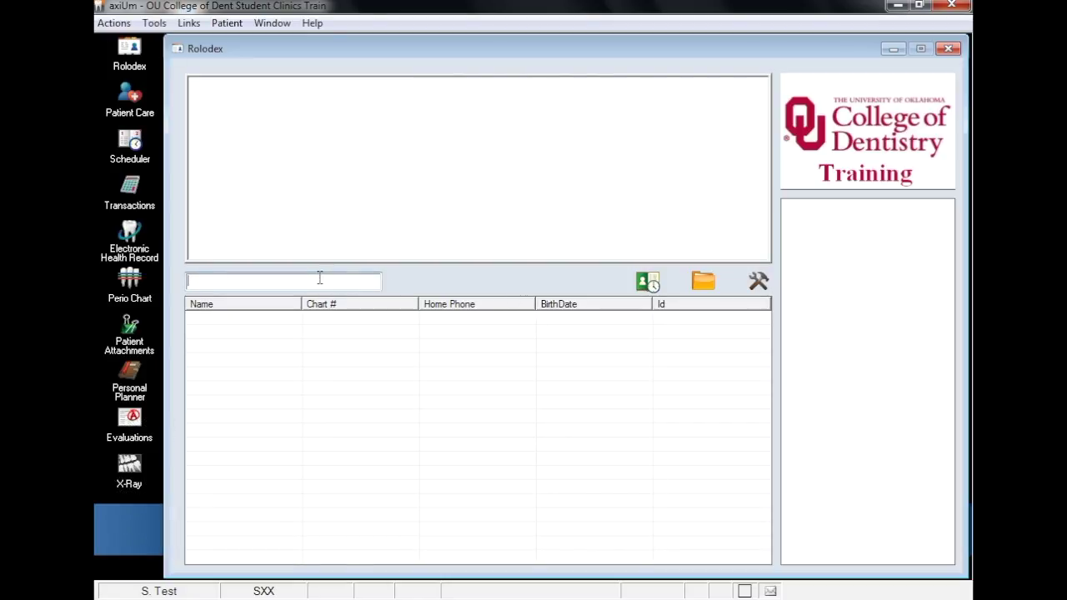
Find the patient in the Rolodex and open their Electronic Health Record.
type("von")
left_click(273, 322)
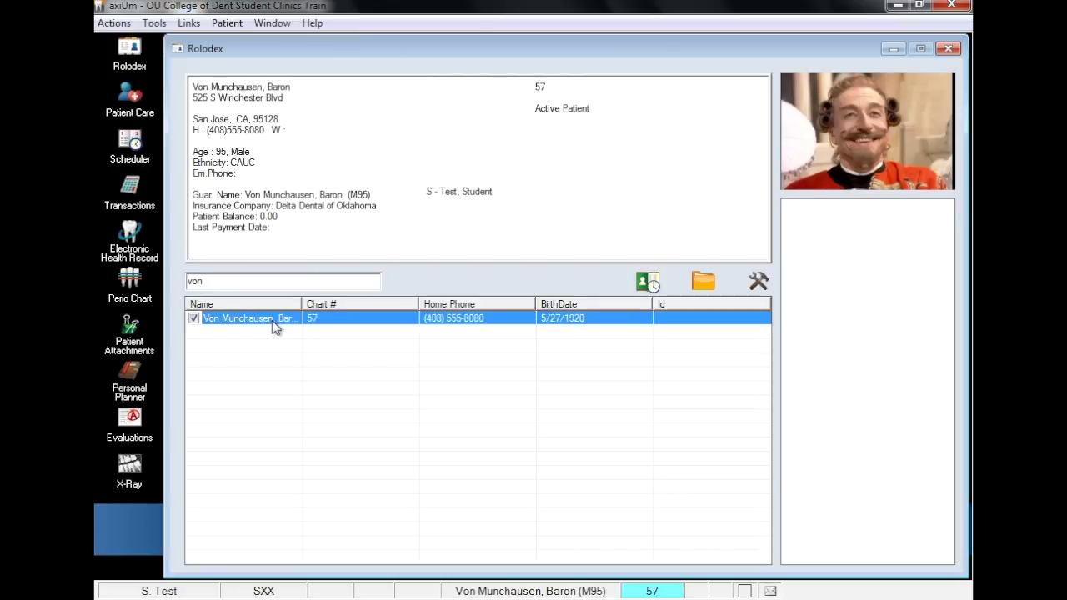
left_click(134, 240)
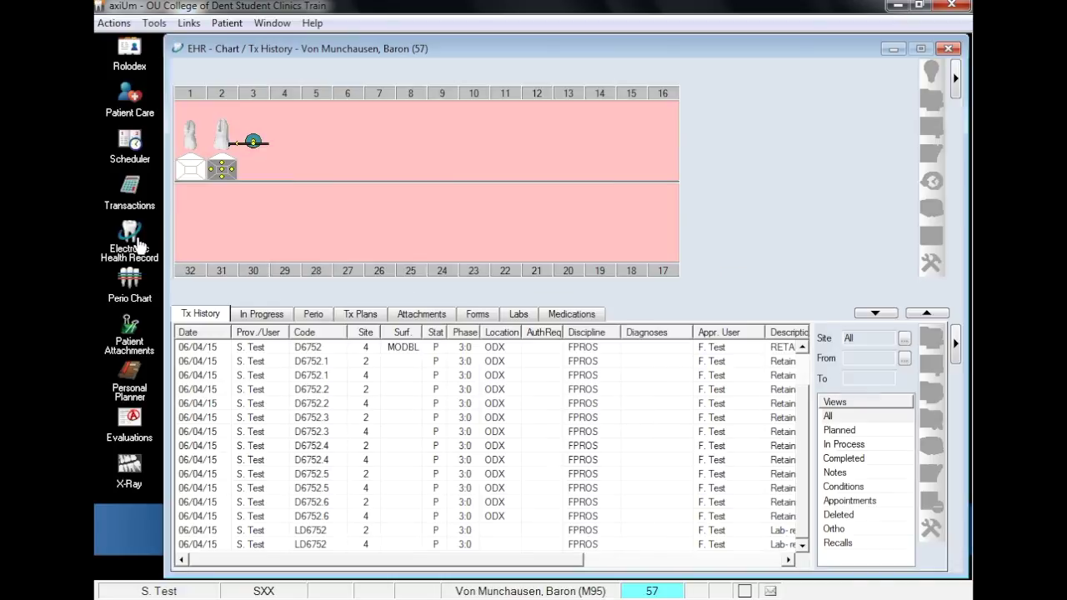
Open the 06/04/2015 OUCOD Lab Order Form from the patient's Forms tab.
left_click(473, 317)
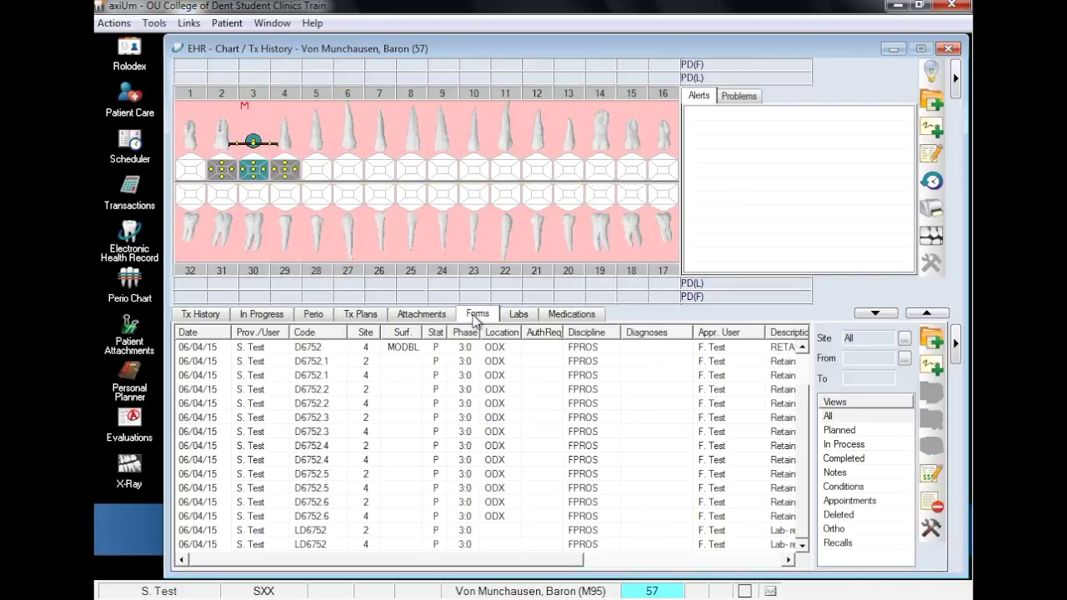
left_click(493, 347)
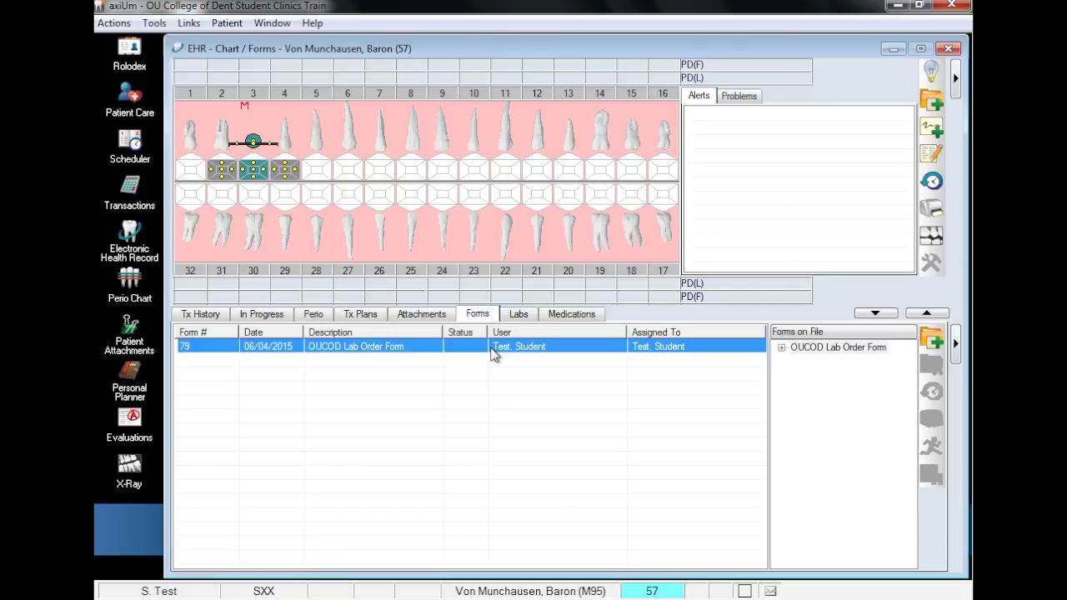
left_click(782, 348)
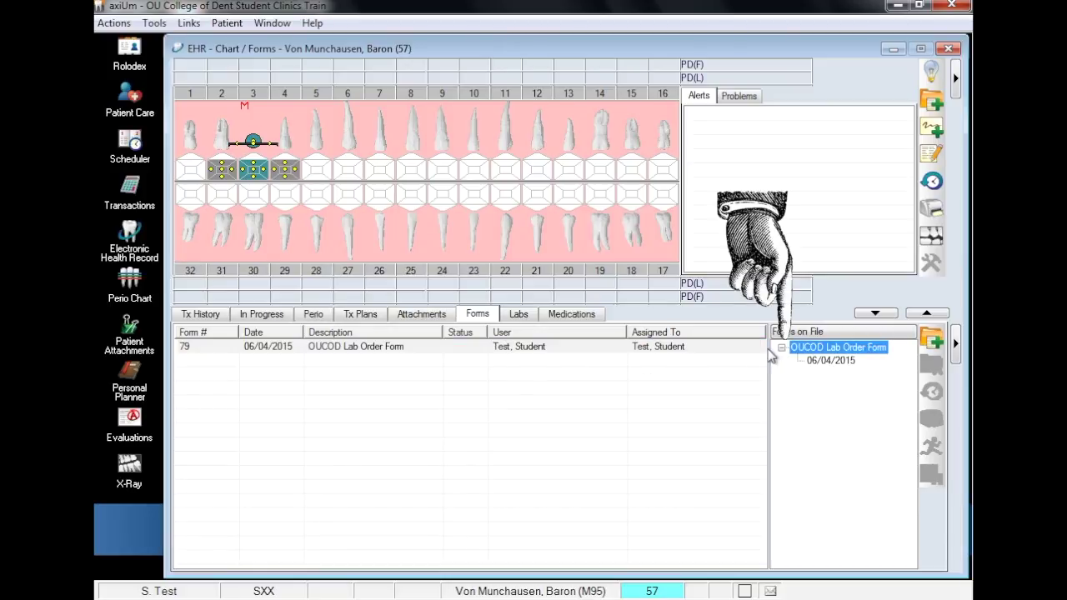
double_click(821, 362)
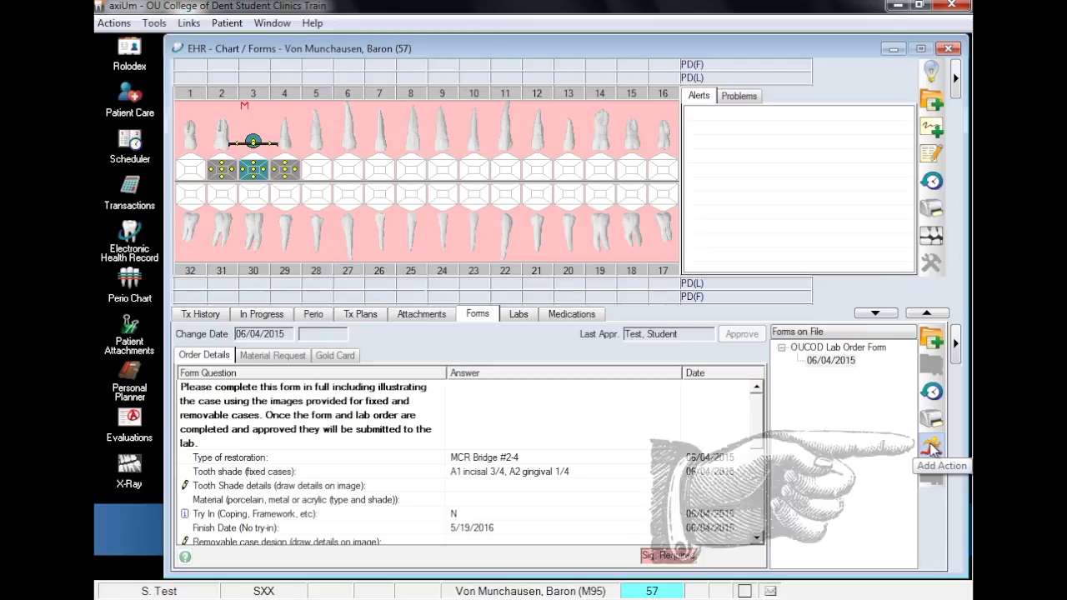
Add a form action with comment 'pending approval', message group BUS, and status NOTIFY.
left_click(931, 448)
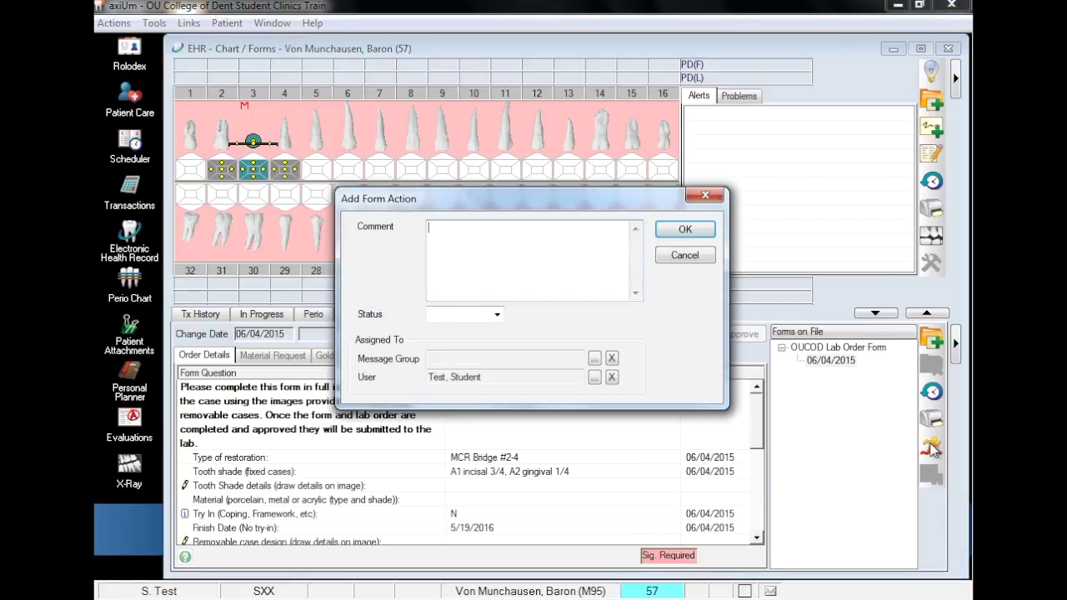
type("pending approval")
left_click(593, 358)
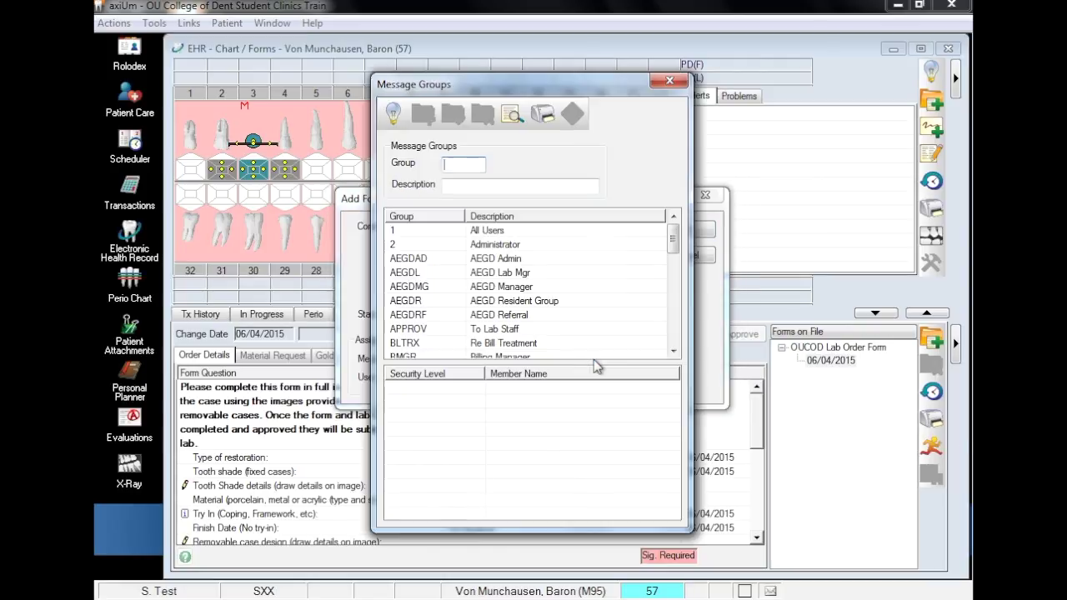
double_click(673, 352)
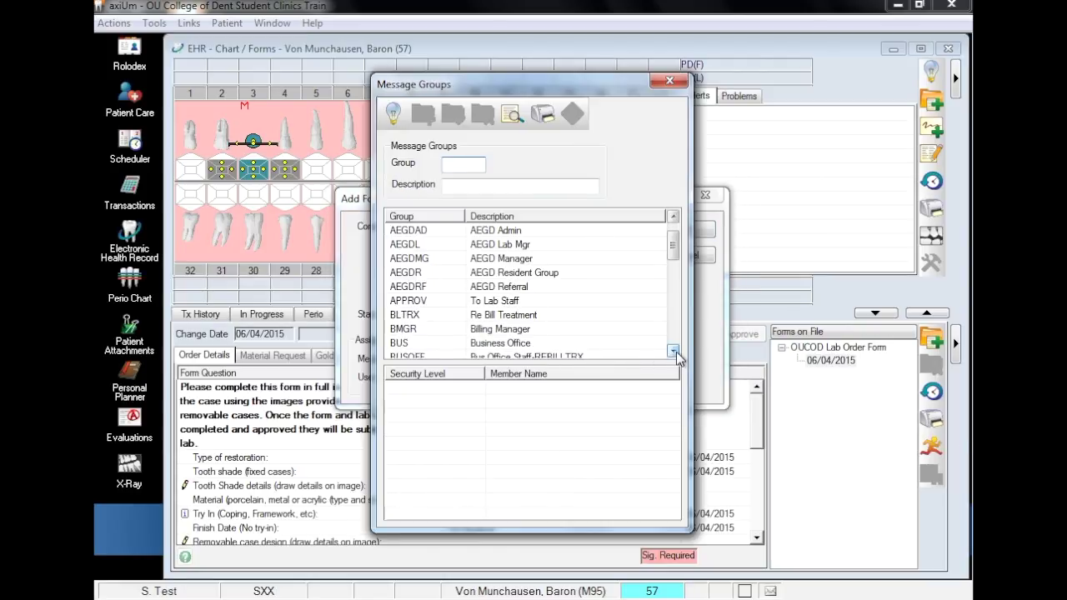
double_click(519, 345)
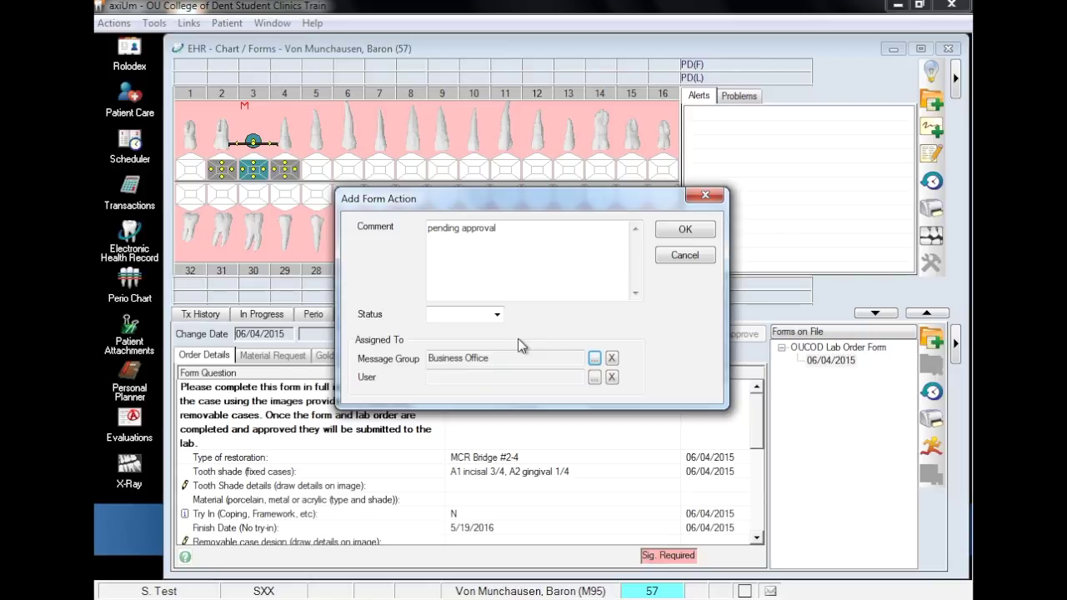
left_click(497, 314)
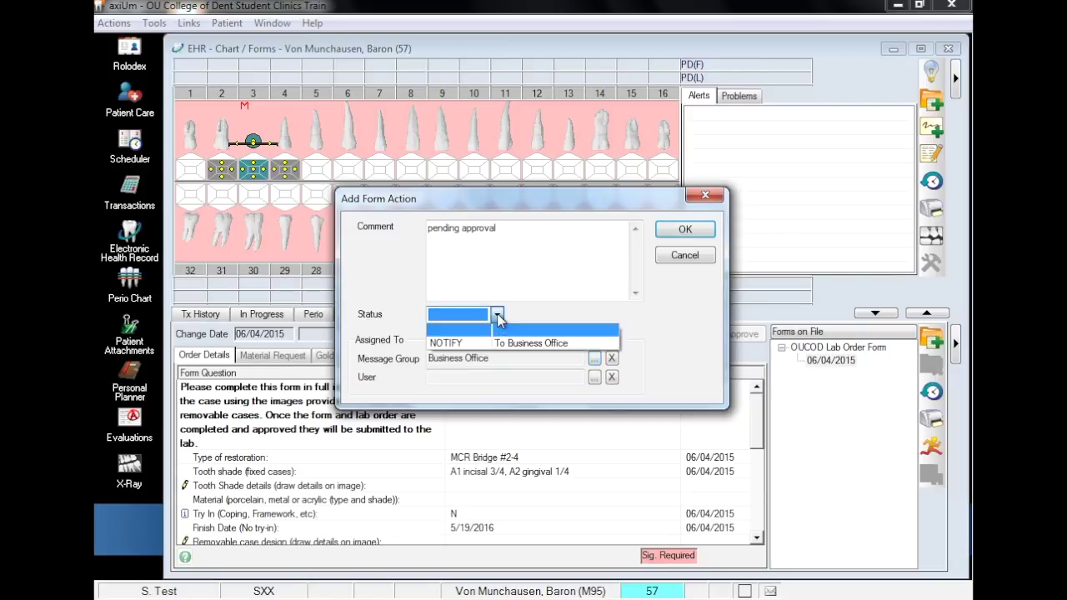
left_click(485, 343)
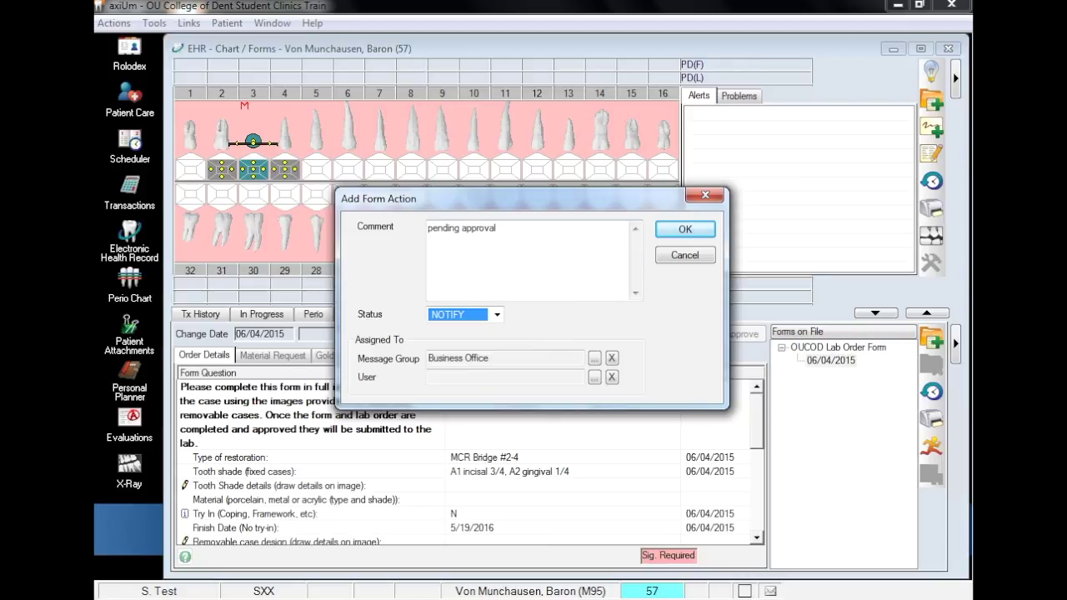
left_click(684, 230)
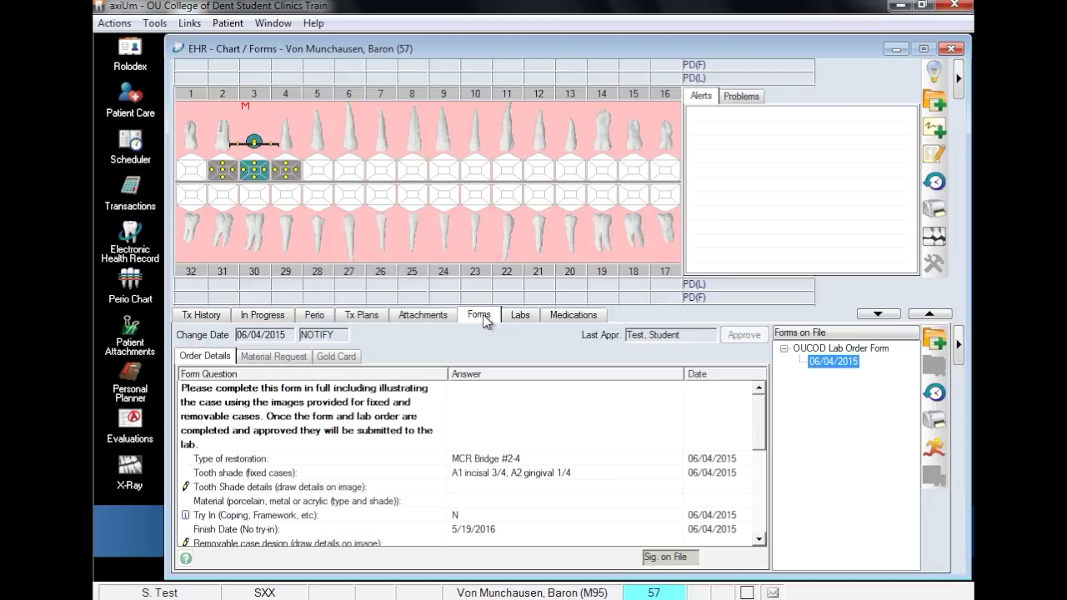
left_click(825, 348)
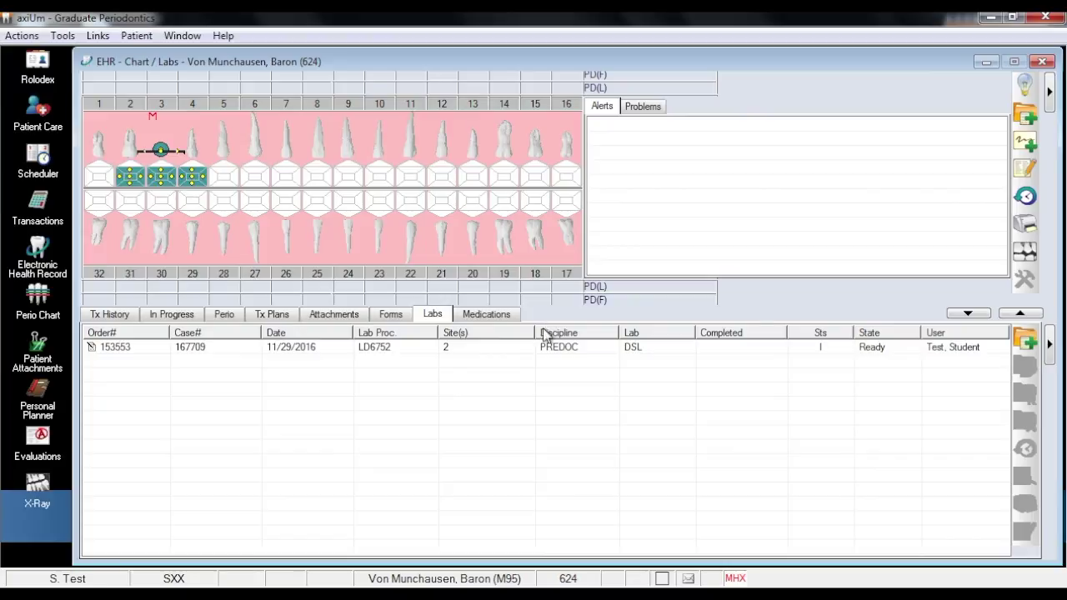
Open lab order 153553, add a similar lab item 2, and show its EPR forms.
left_click(548, 350)
double_click(548, 349)
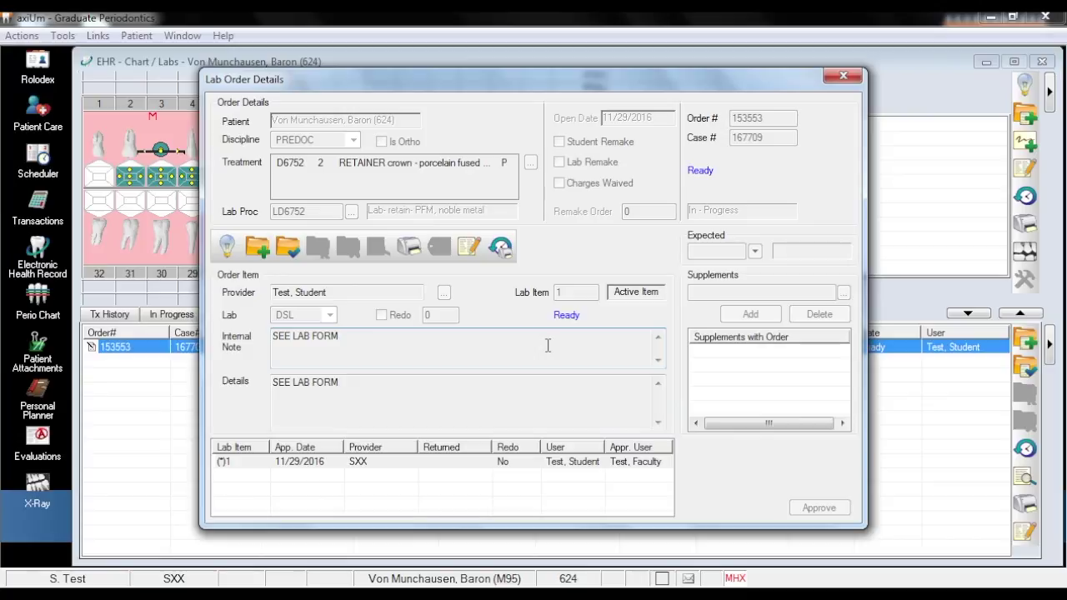
left_click(258, 246)
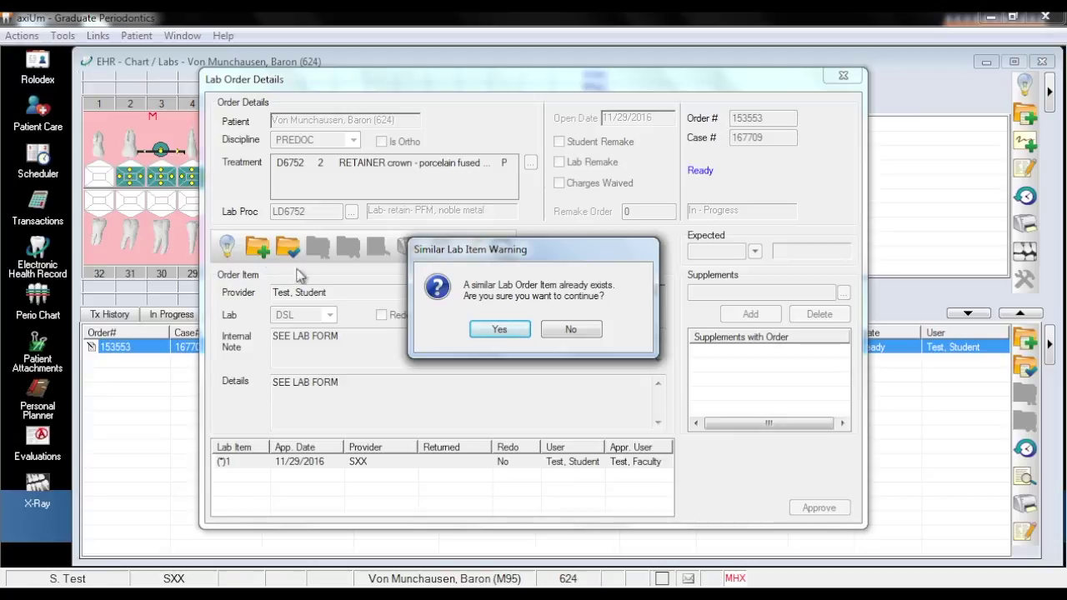
left_click(499, 331)
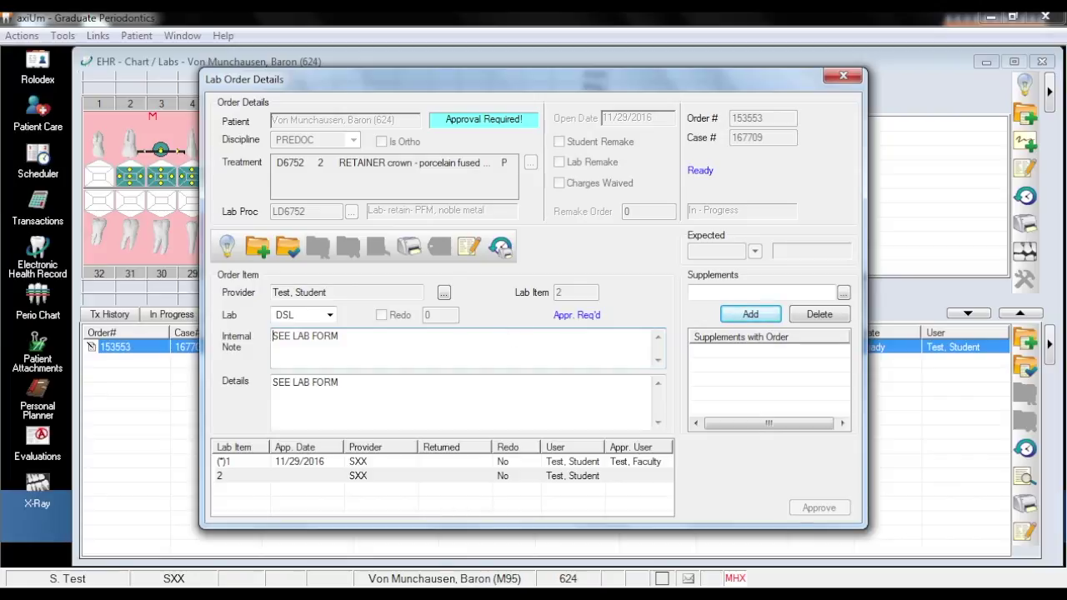
left_click(564, 476)
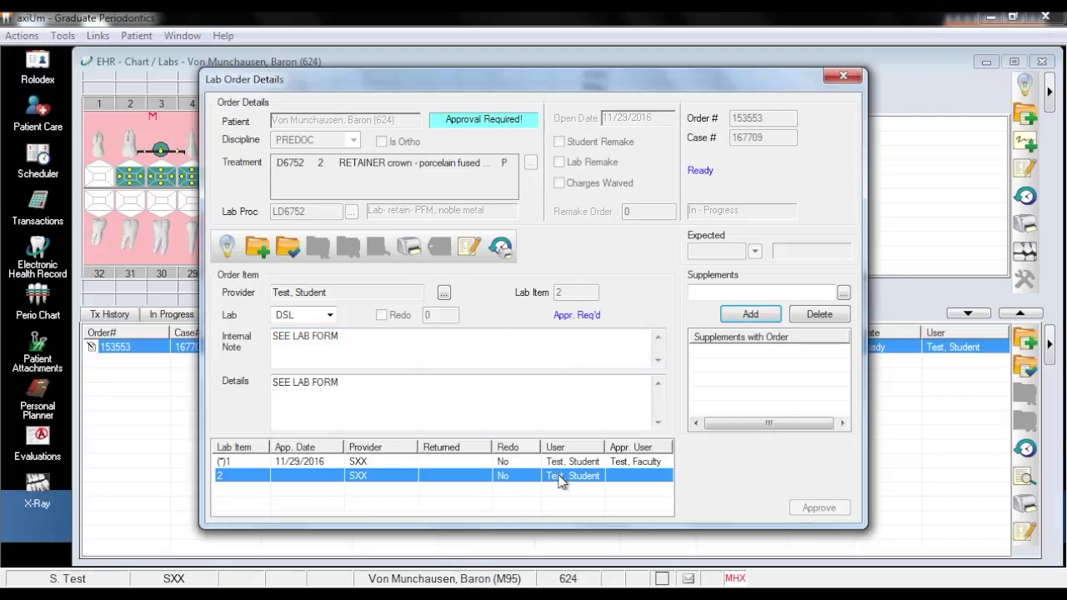
left_click(472, 254)
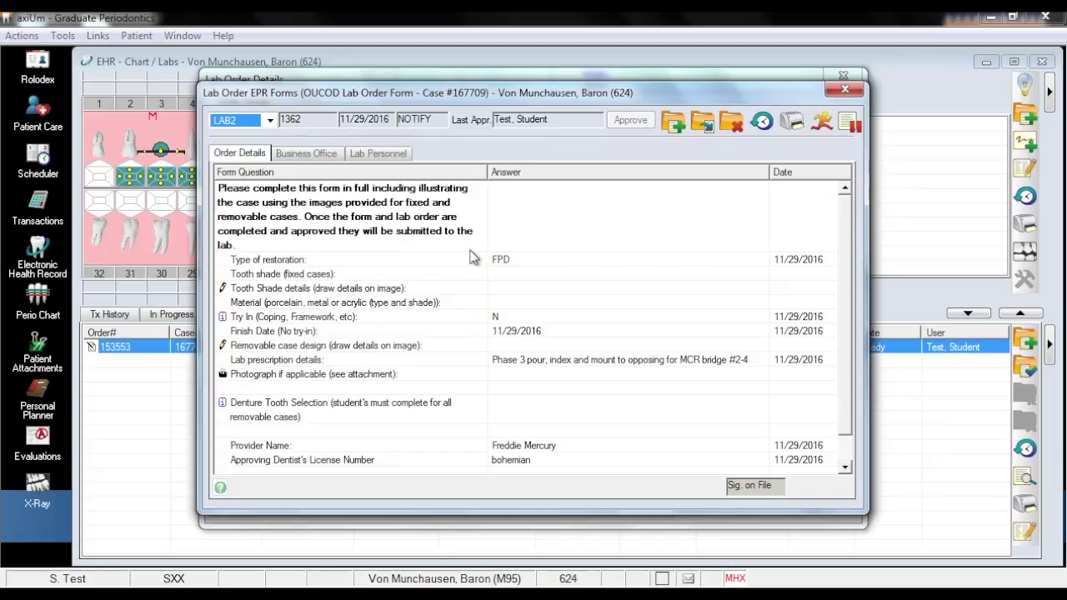
Review the existing Type of restoration answer, then add a new LAB2 form dated 11/30/2016.
left_click(524, 262)
left_click(525, 261)
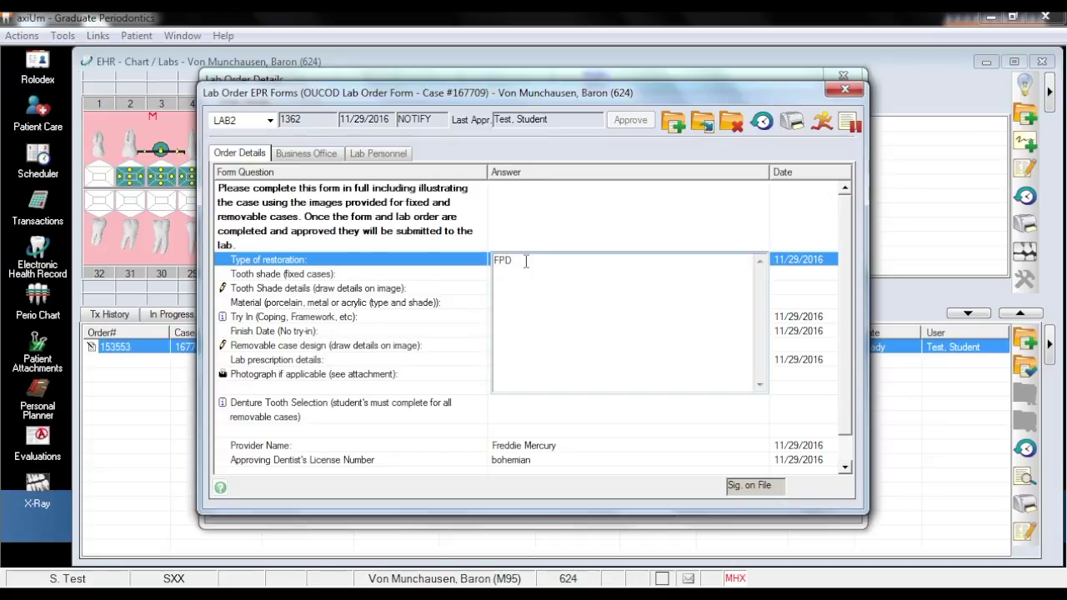
left_click(455, 258)
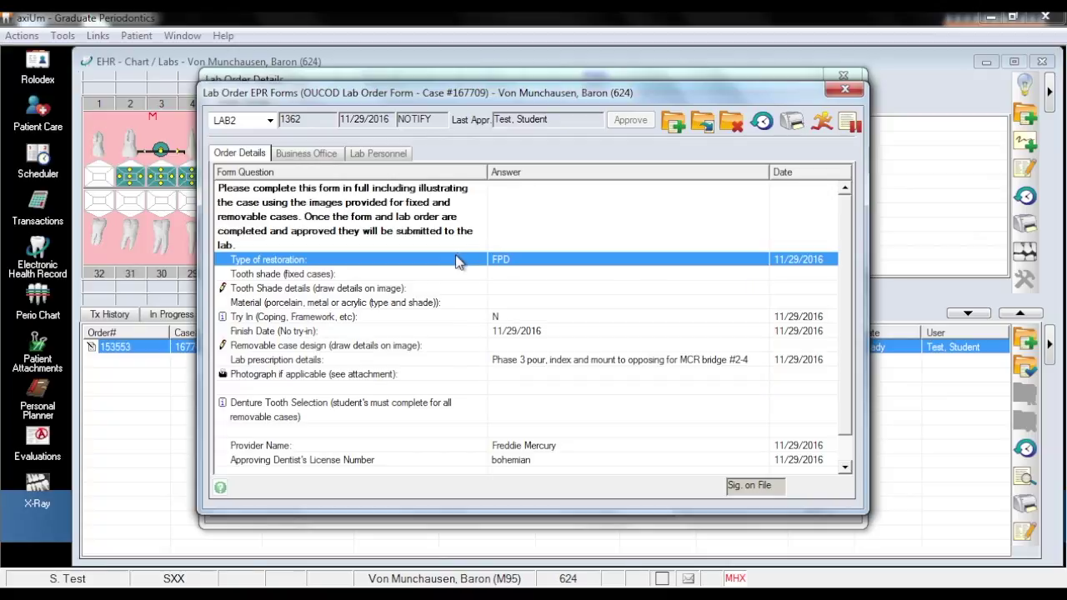
left_click(677, 125)
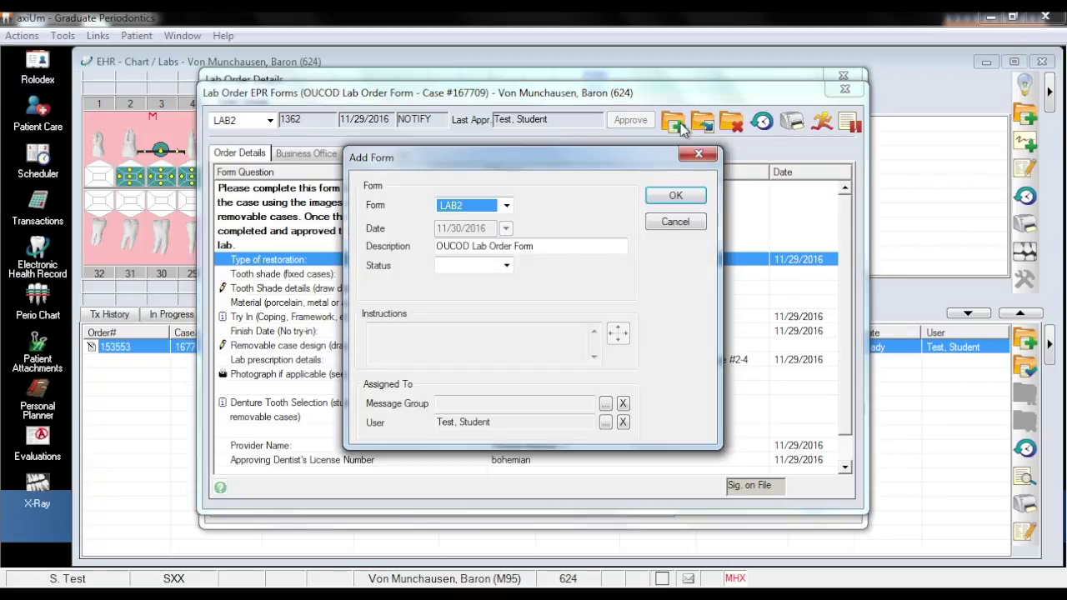
left_click(675, 197)
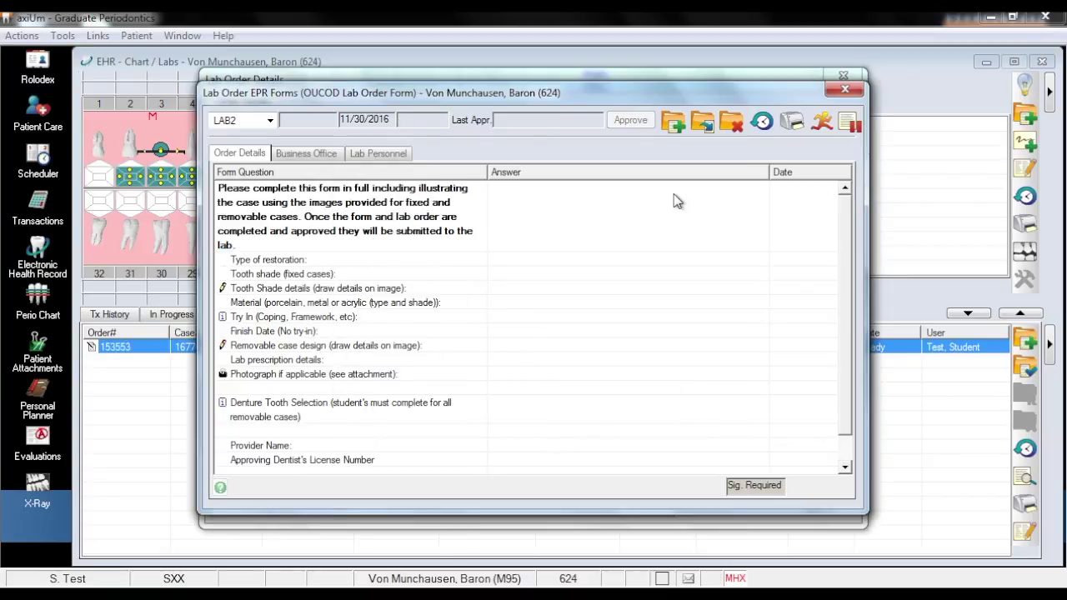
Answer FPD for Type of restoration and attach the tooth shade and removable case design drawings.
left_click(557, 264)
left_click(557, 263)
type("FPD")
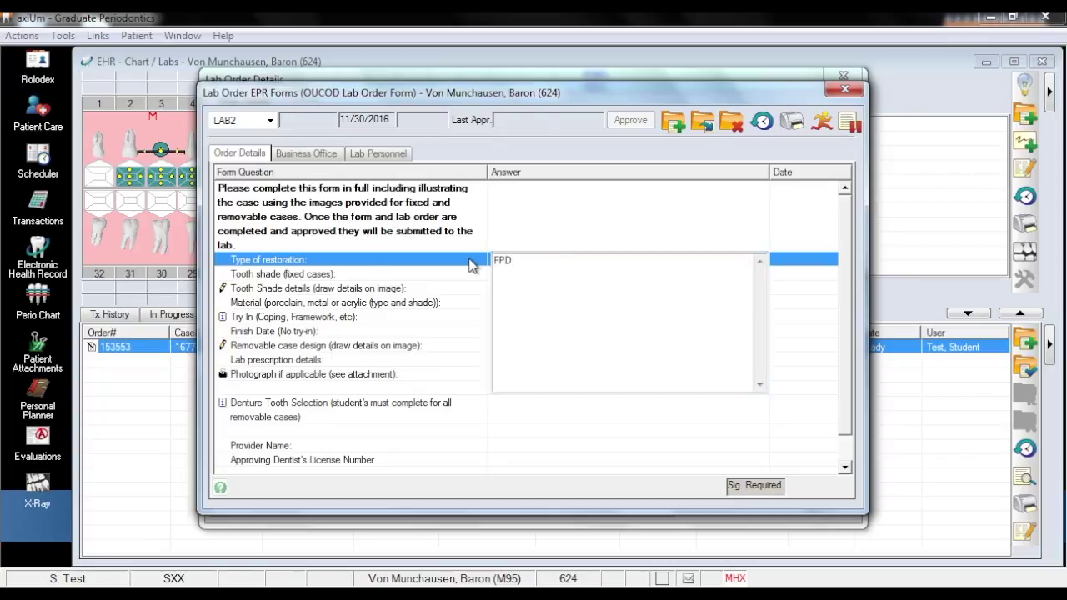
left_click(470, 263)
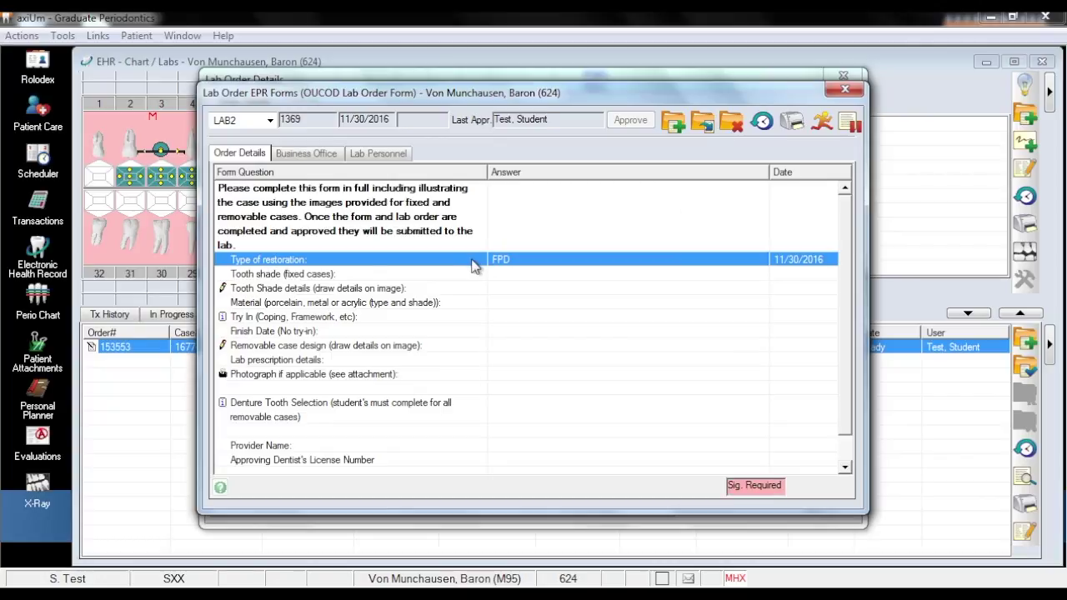
double_click(401, 289)
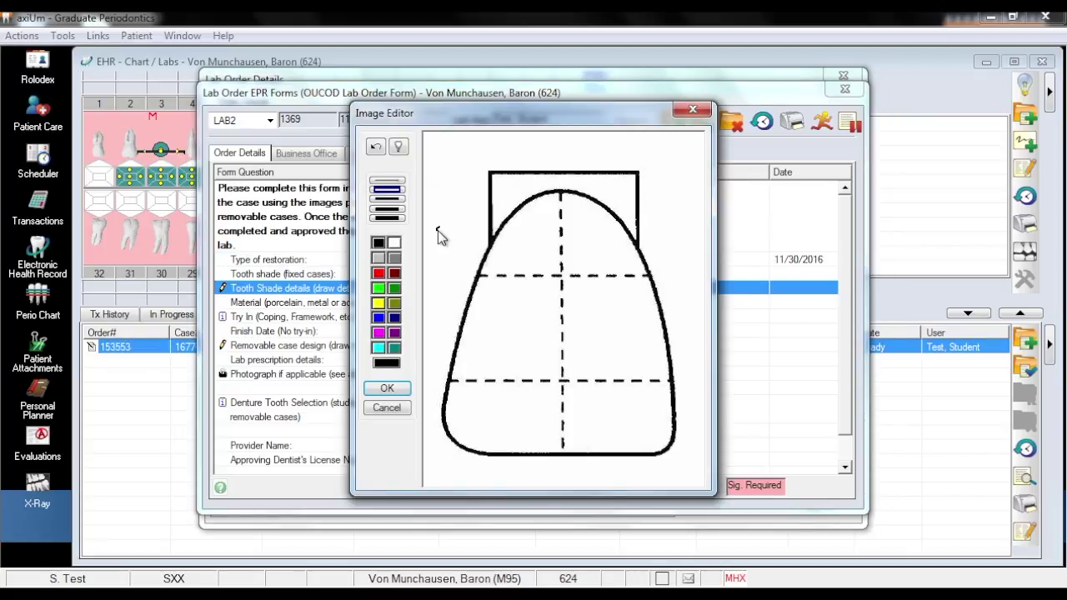
left_click(388, 388)
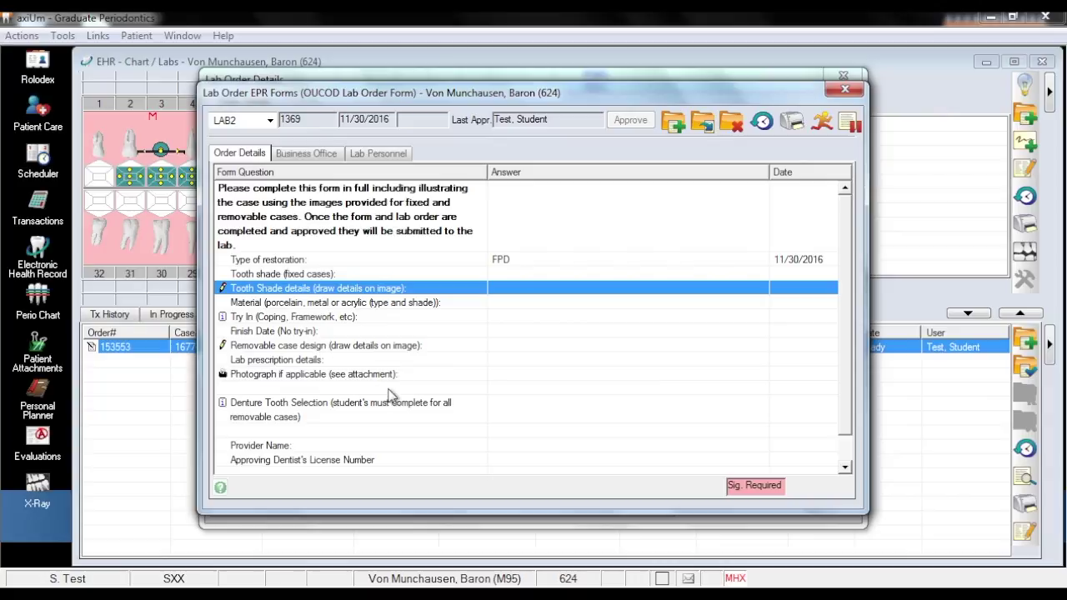
double_click(313, 345)
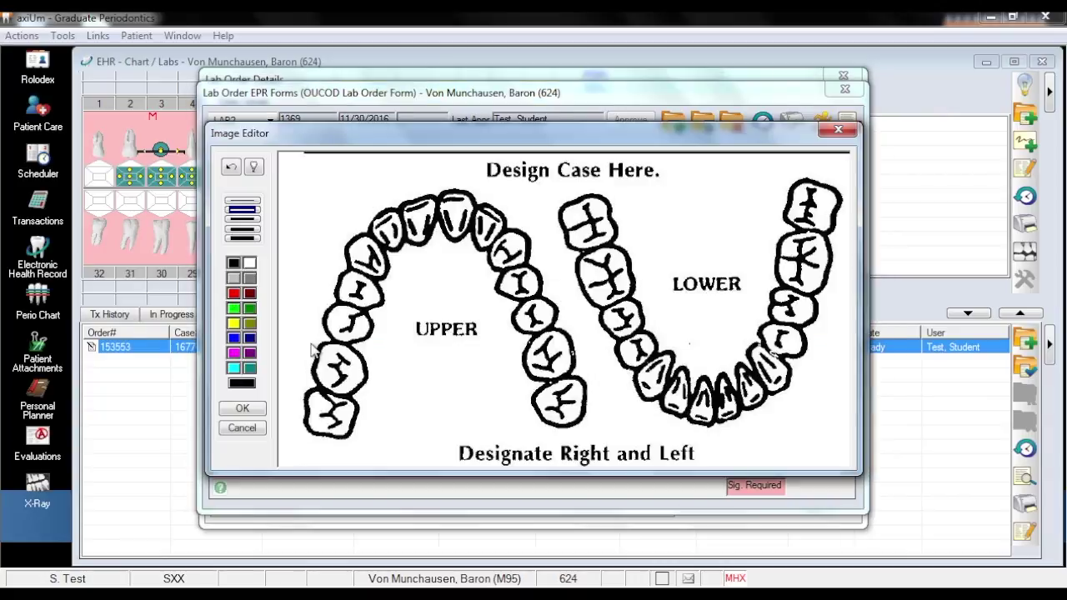
left_click(310, 208)
left_click(243, 409)
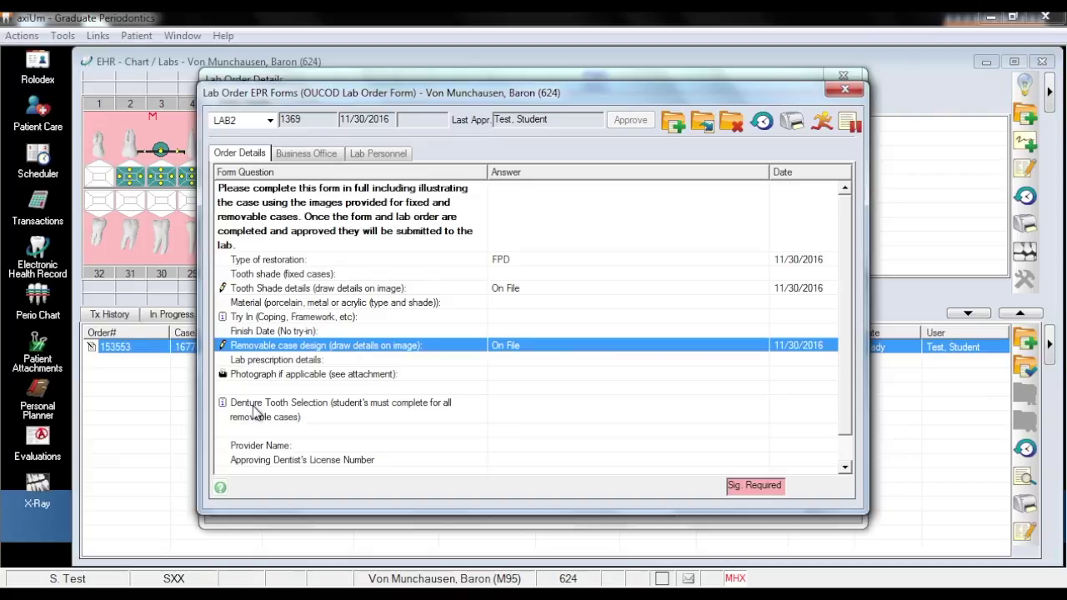
Sign the new lab form as the approving dentist, entering the dentist's name.
left_click(754, 491)
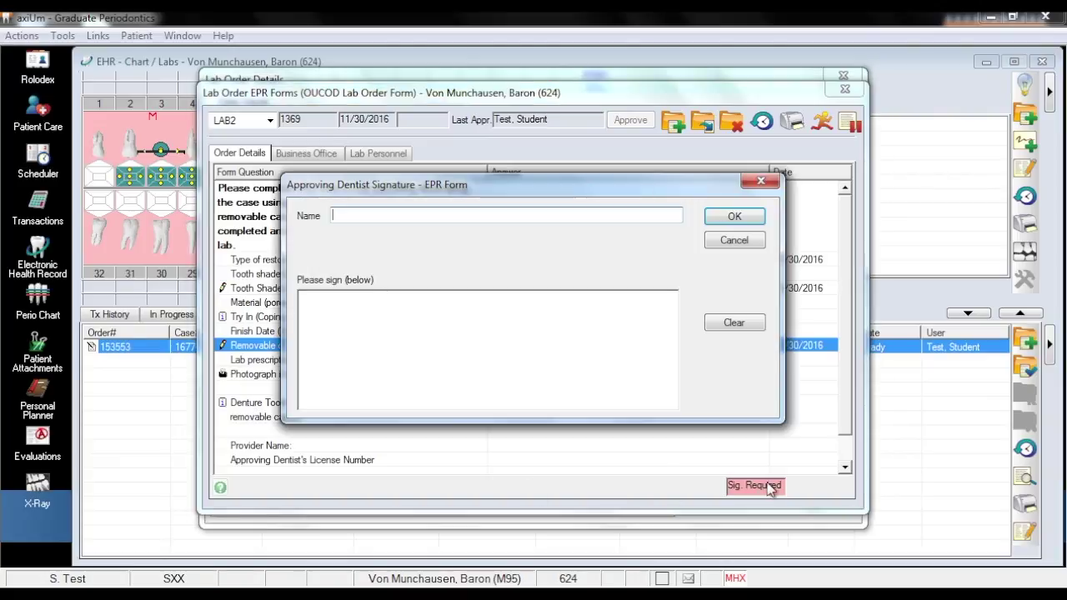
type("Dr")
type(". Smi")
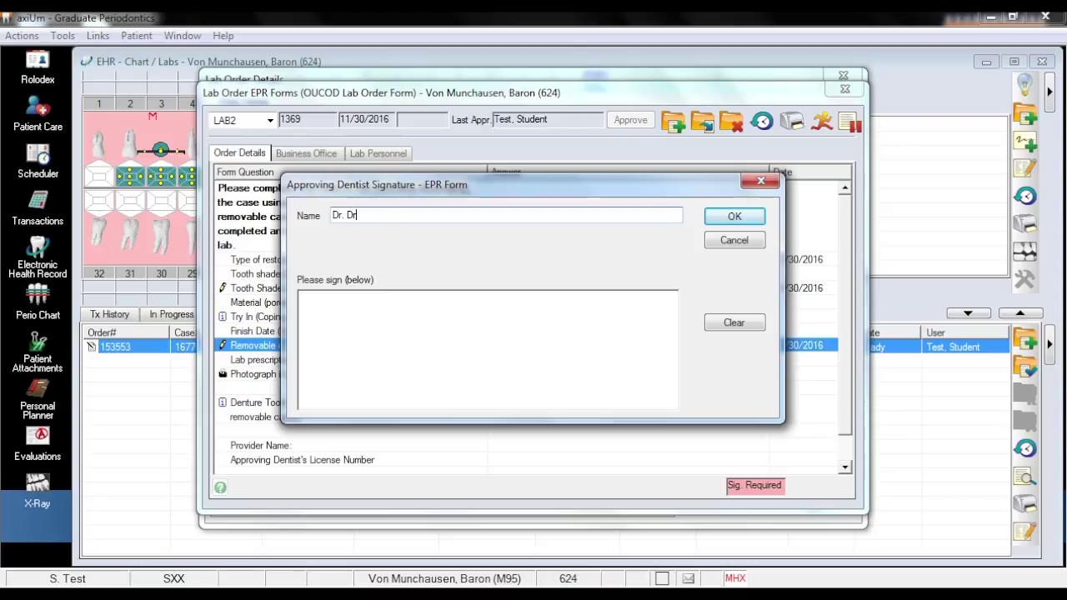
left_click_drag(405, 358, 576, 399)
left_click(736, 217)
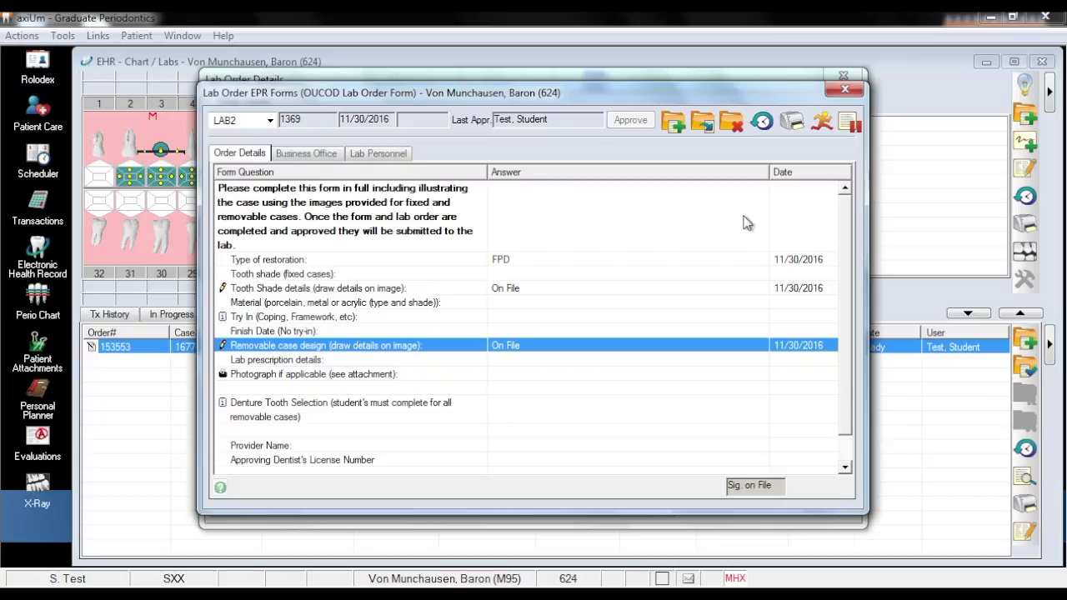
left_click(823, 124)
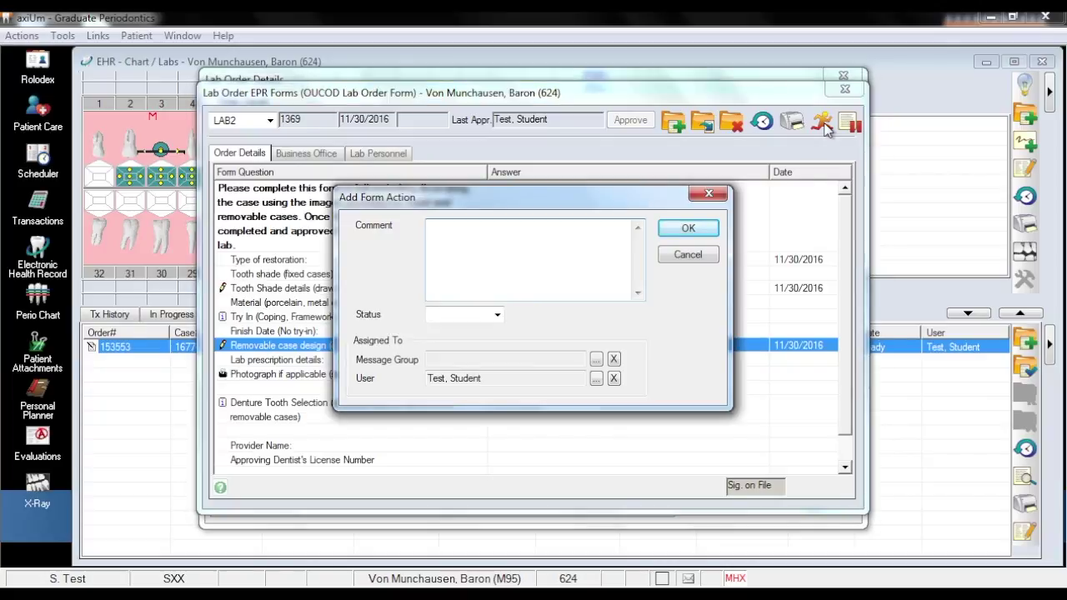
Route the signed form to the Business Office message group with NOTIFY status.
left_click(596, 360)
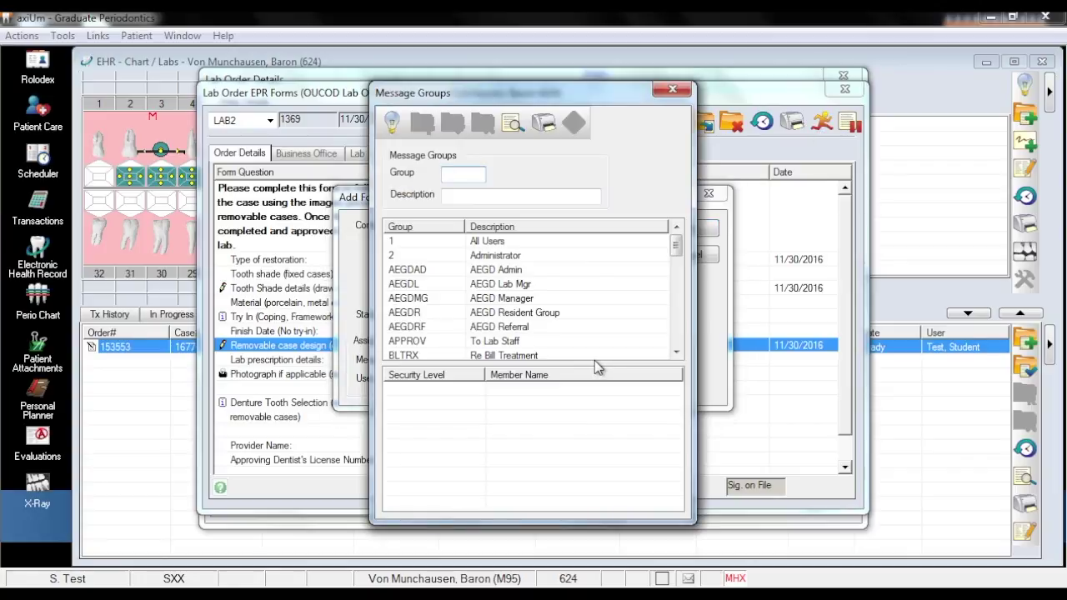
scroll(672, 277, "down", 3)
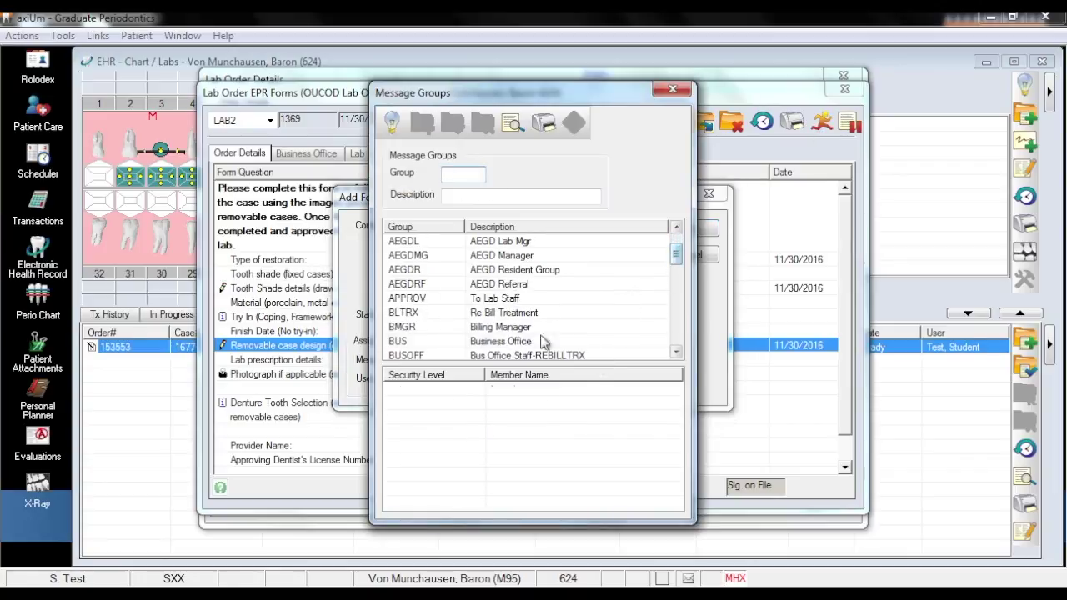
double_click(519, 341)
left_click(498, 315)
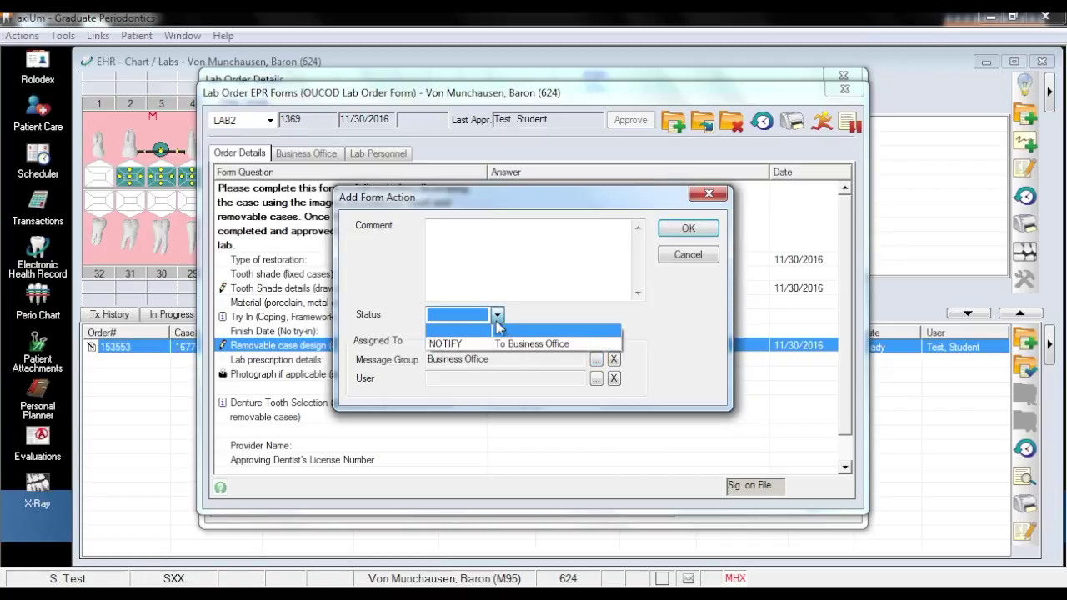
left_click(500, 342)
left_click(687, 228)
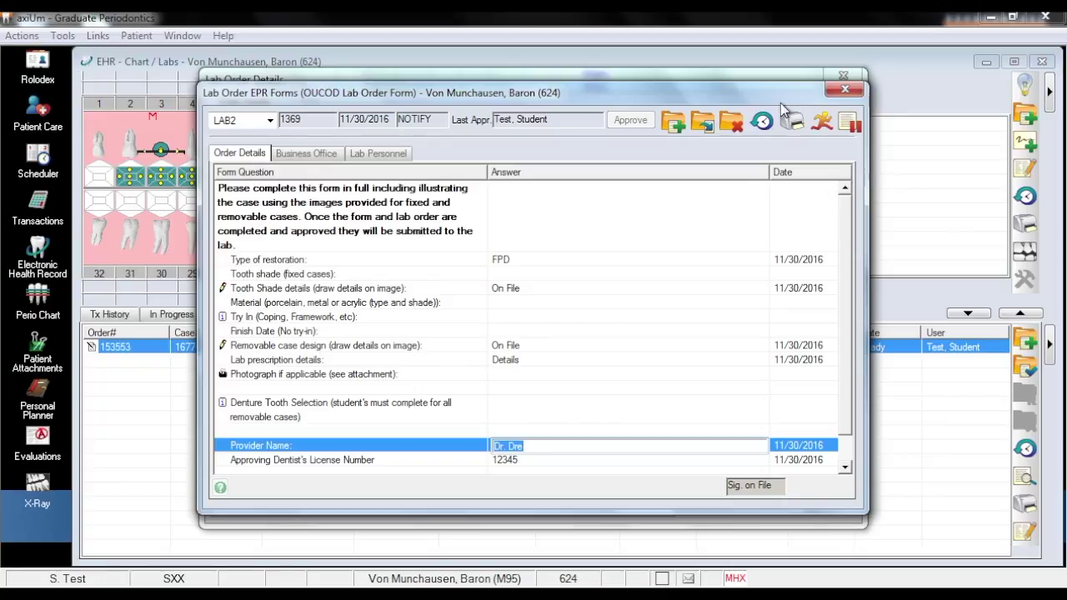
left_click(704, 123)
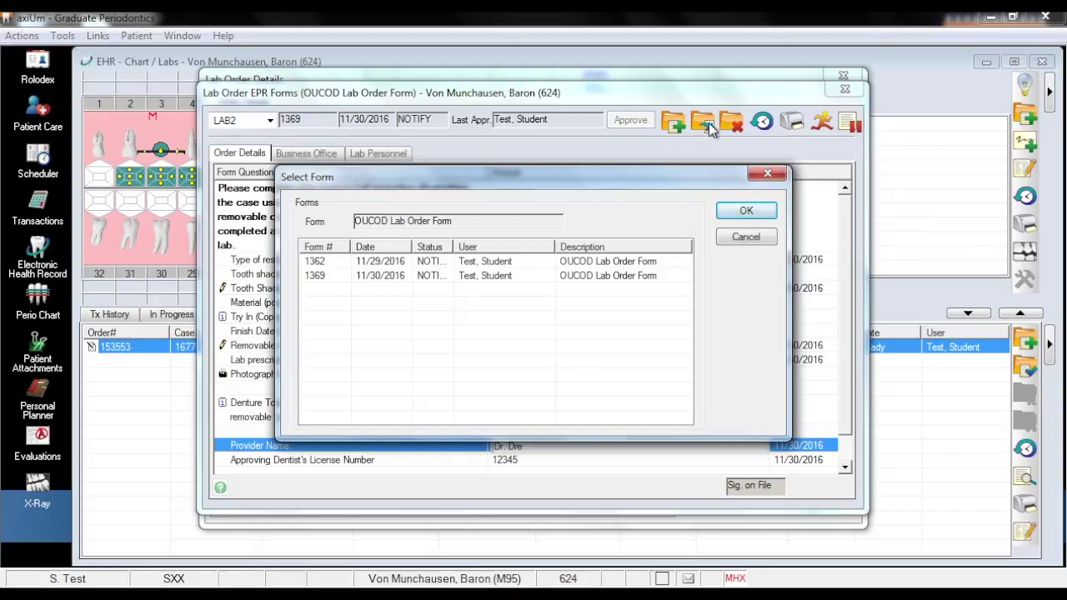
Check saved forms 1362 and 1369, then close the EPR Forms and Lab Order Details windows.
double_click(385, 262)
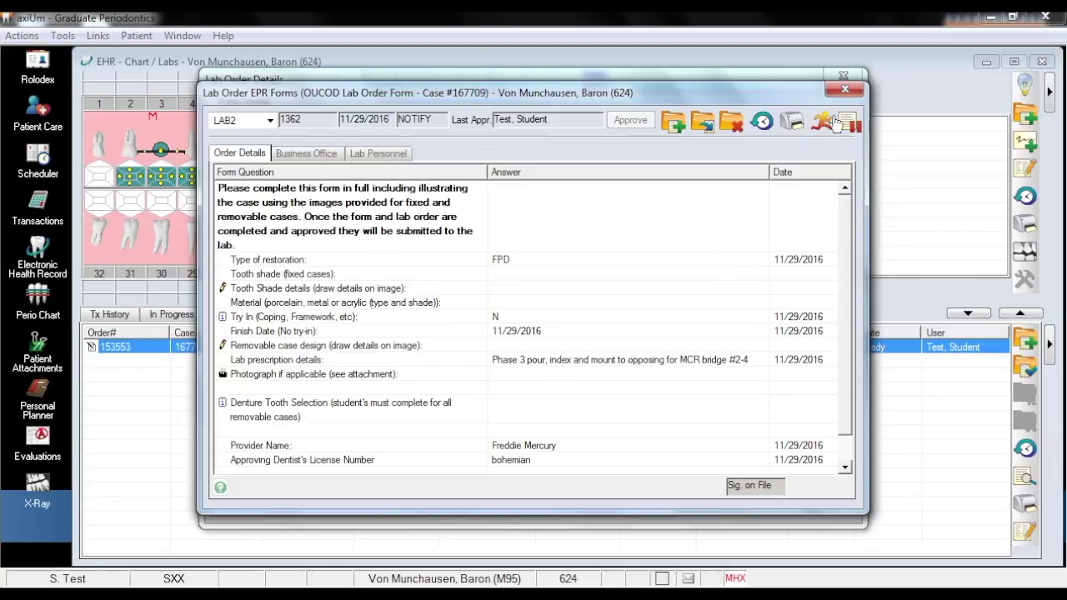
left_click(702, 124)
double_click(640, 276)
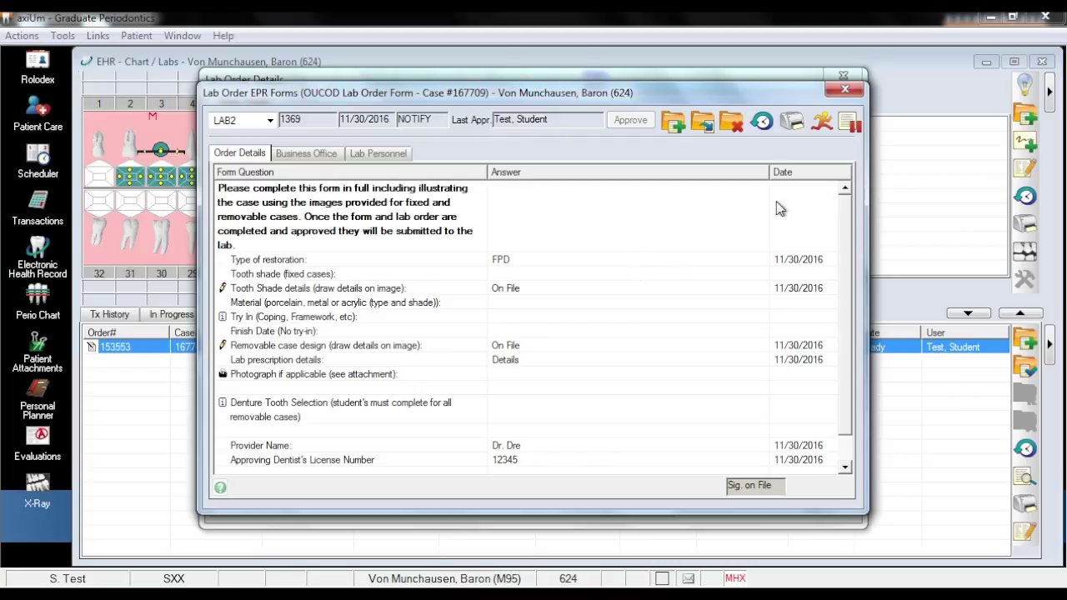
left_click(844, 89)
left_click(844, 77)
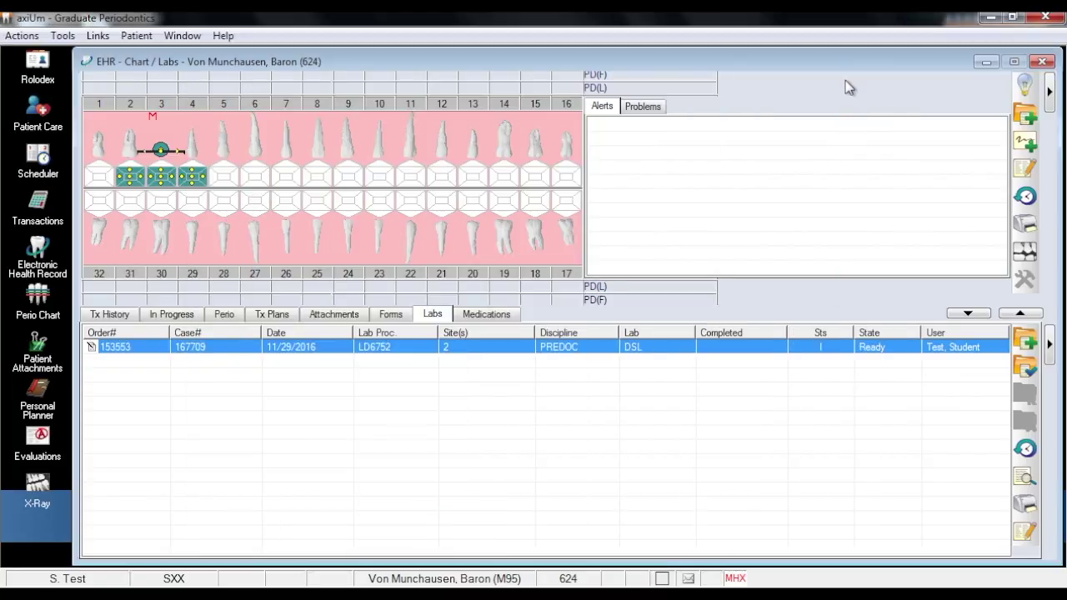